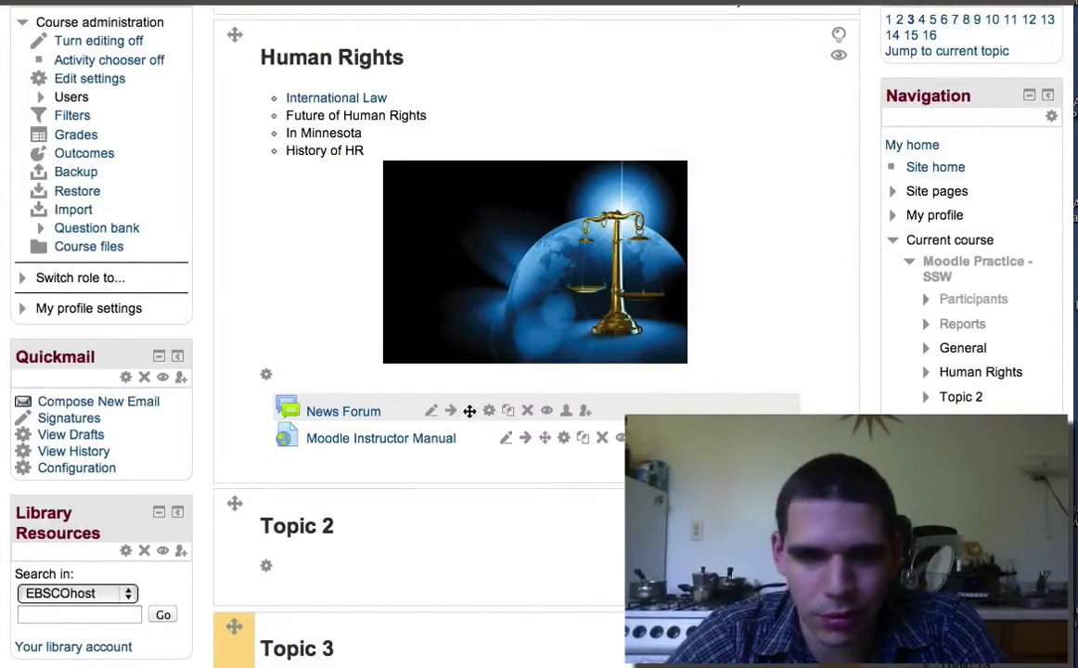
- Move the News Forum from the Human Rights section into Topic 2 and open its settings for editing
drag(469, 411, 470, 571)
scroll(525, 465, down, 3)
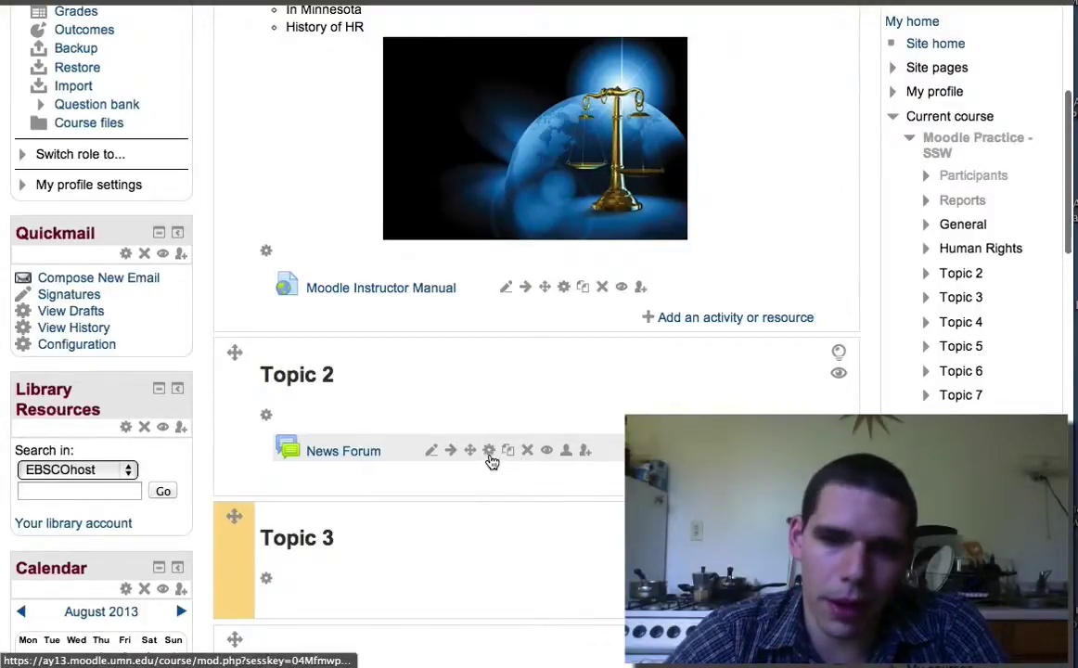
click(492, 461)
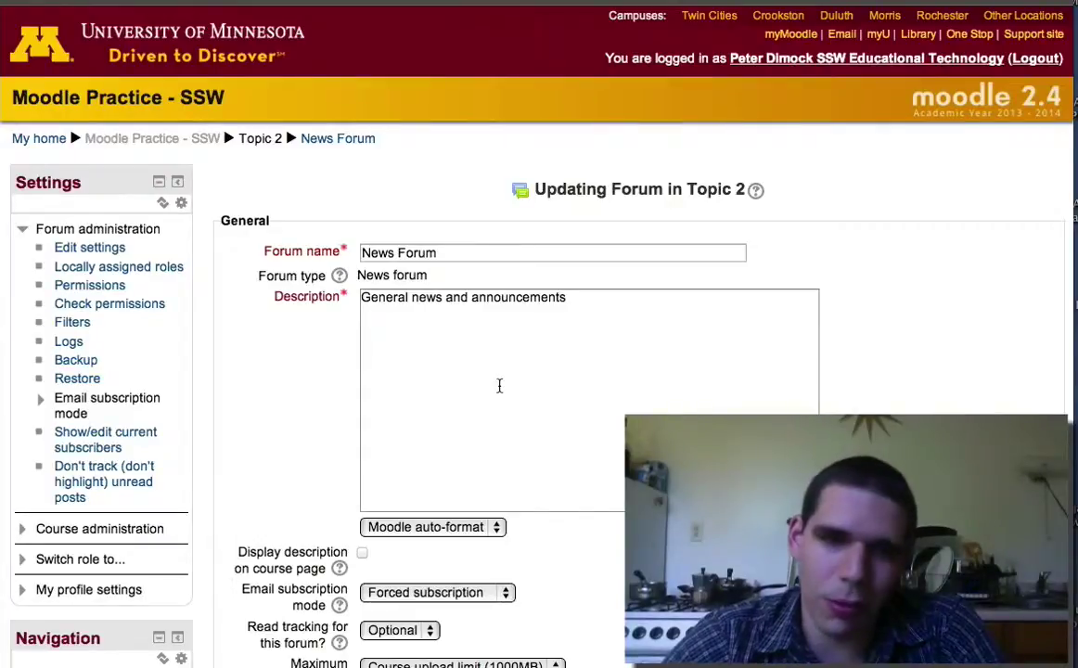
- Review the forum's settings, including description format, subscription, attachments, RSS, post threshold, ratings, common module settings and access restrictions
scroll(499, 386, down, 2)
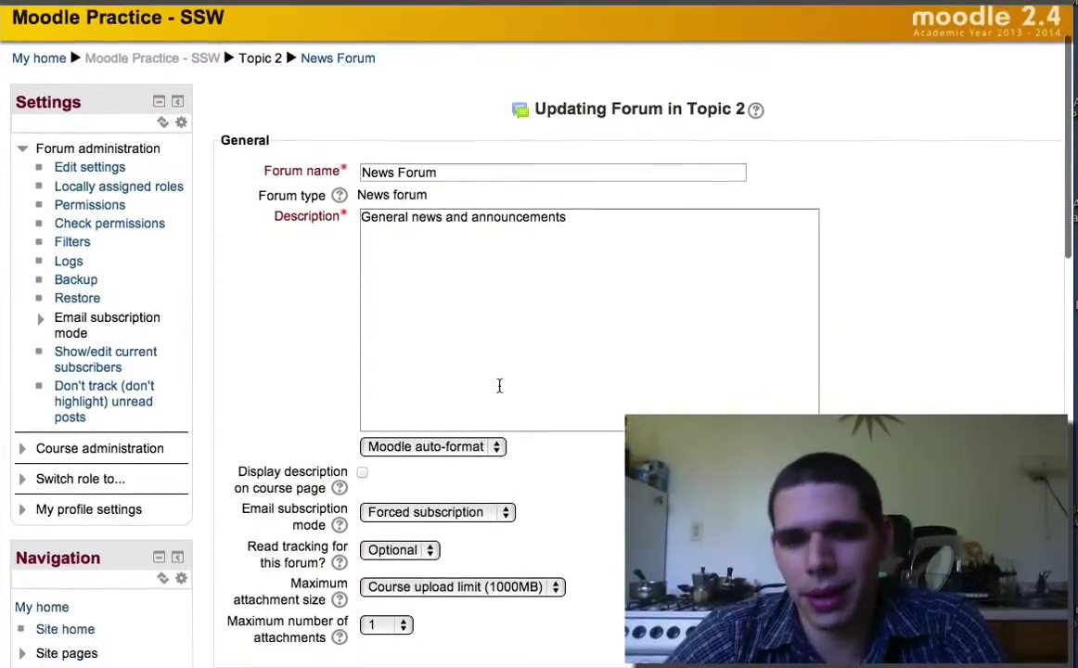
scroll(499, 386, down, 5)
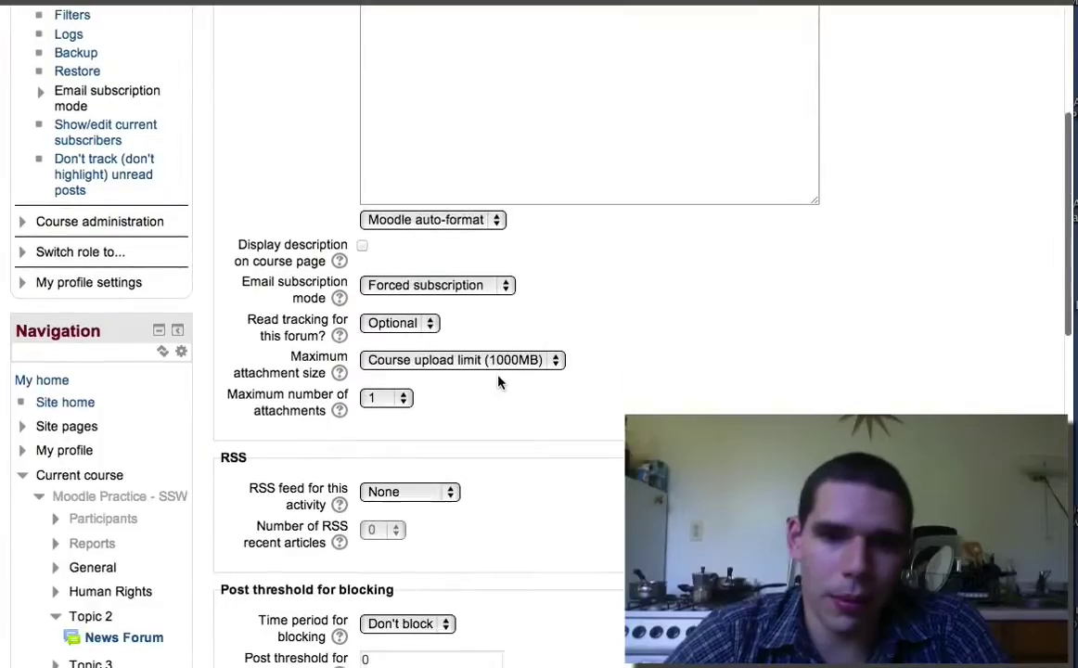
scroll(499, 382, down, 5)
scroll(498, 383, up, 11)
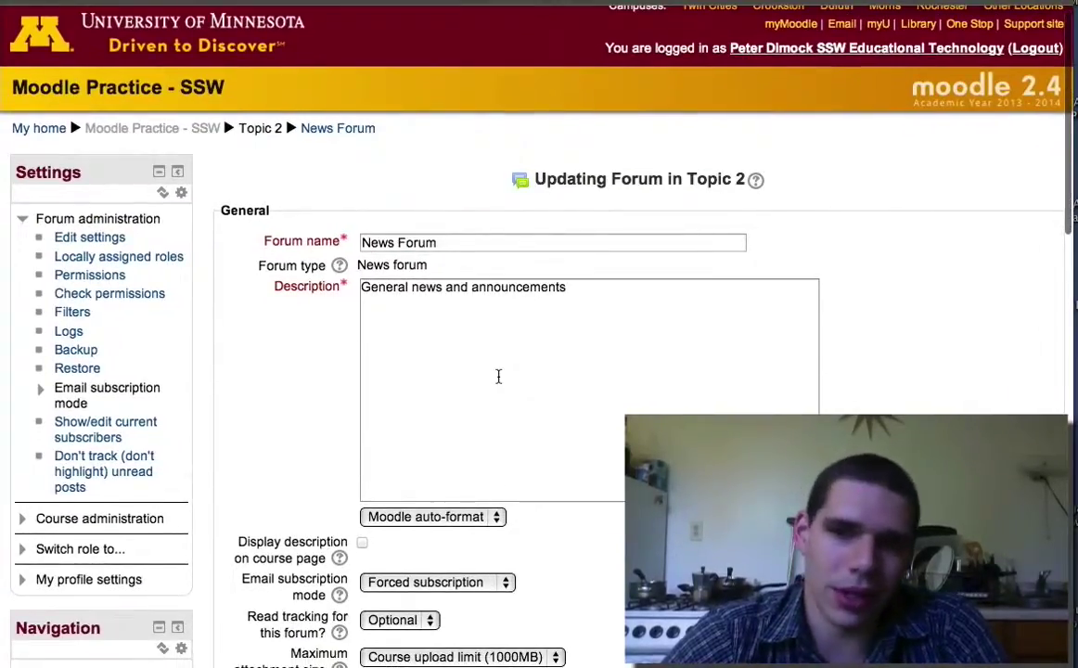
scroll(496, 328, down, 4)
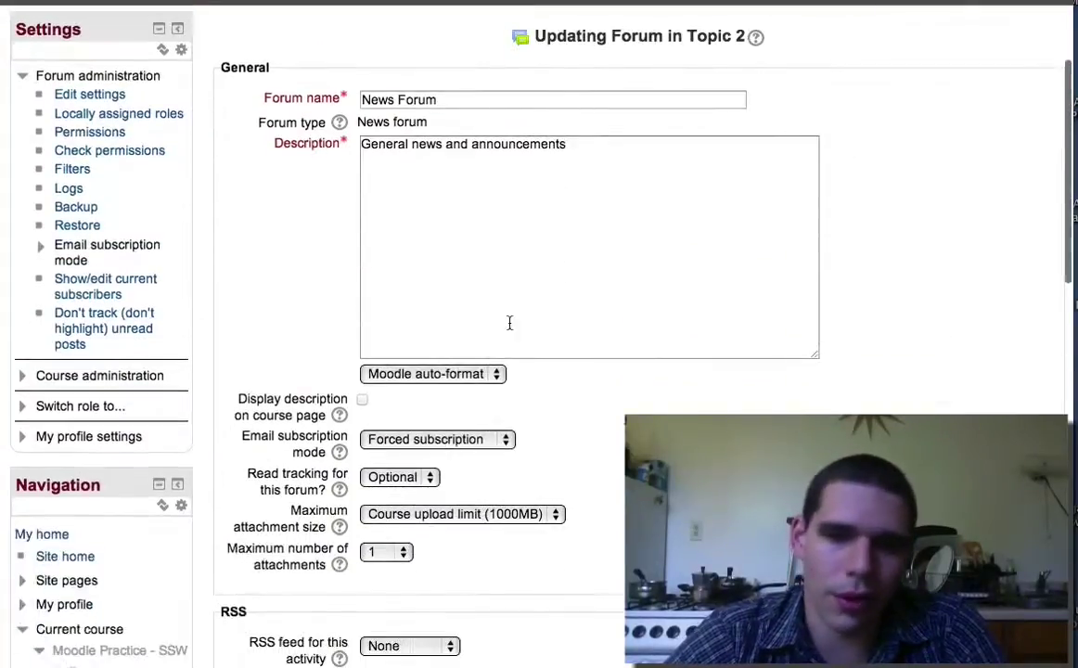
scroll(464, 440, down, 5)
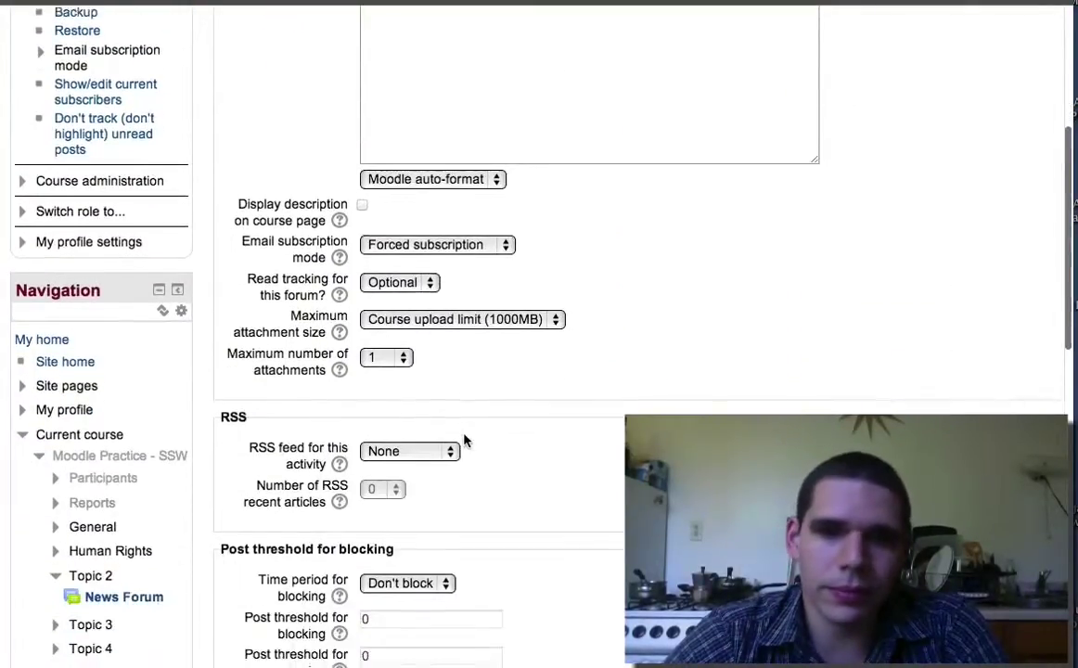
scroll(464, 440, up, 2)
scroll(461, 334, up, 4)
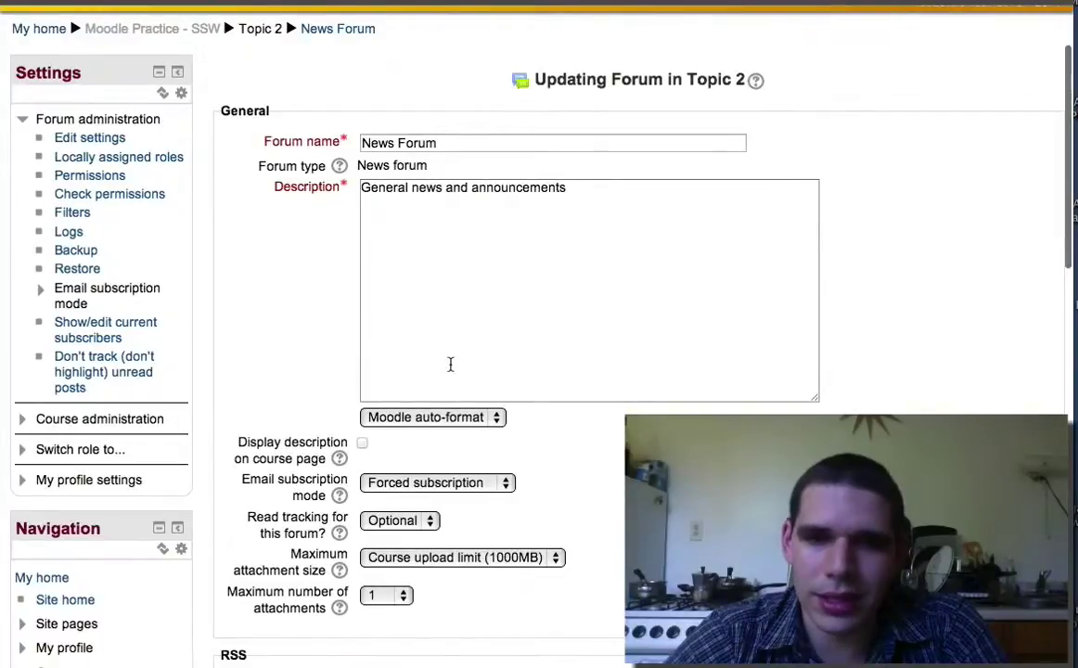
click(432, 419)
click(465, 328)
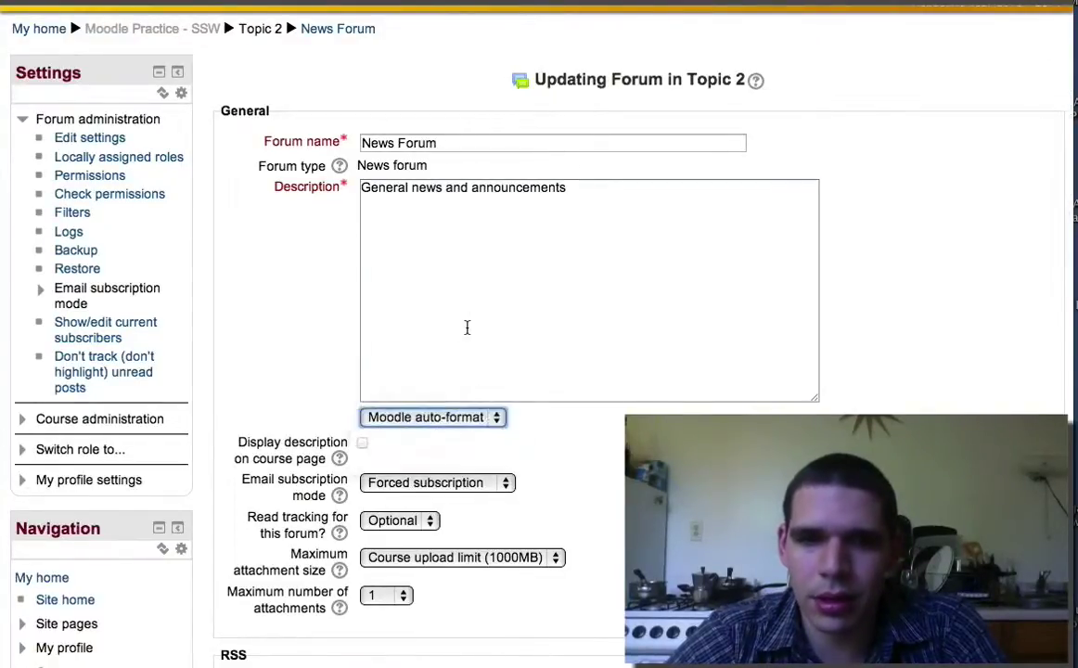
click(468, 323)
scroll(561, 171, down, 15)
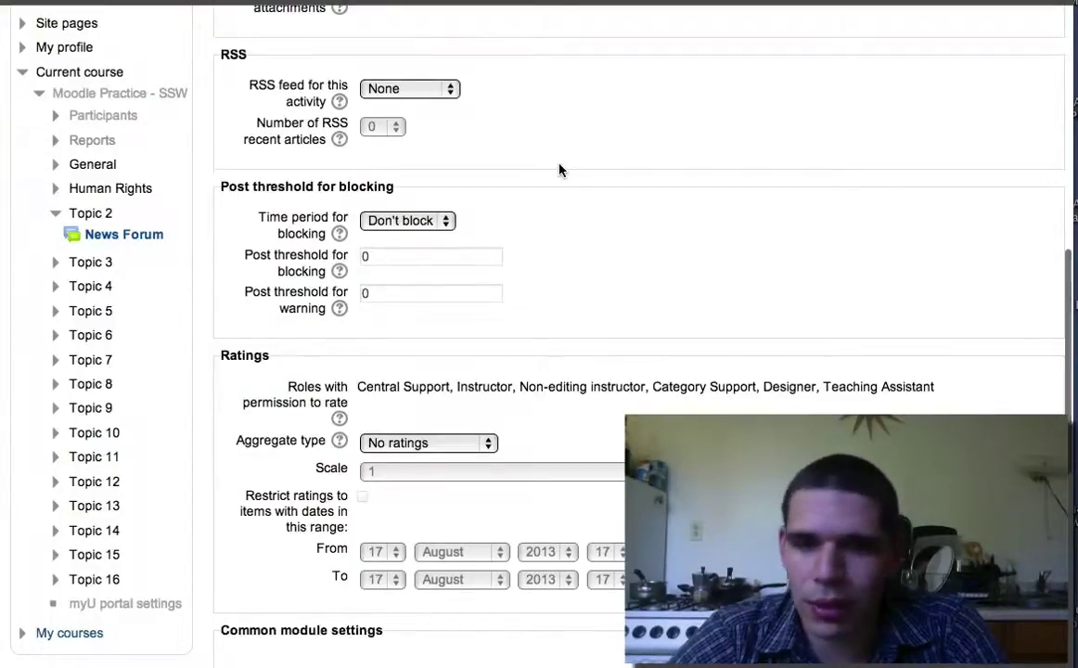
scroll(560, 170, down, 14)
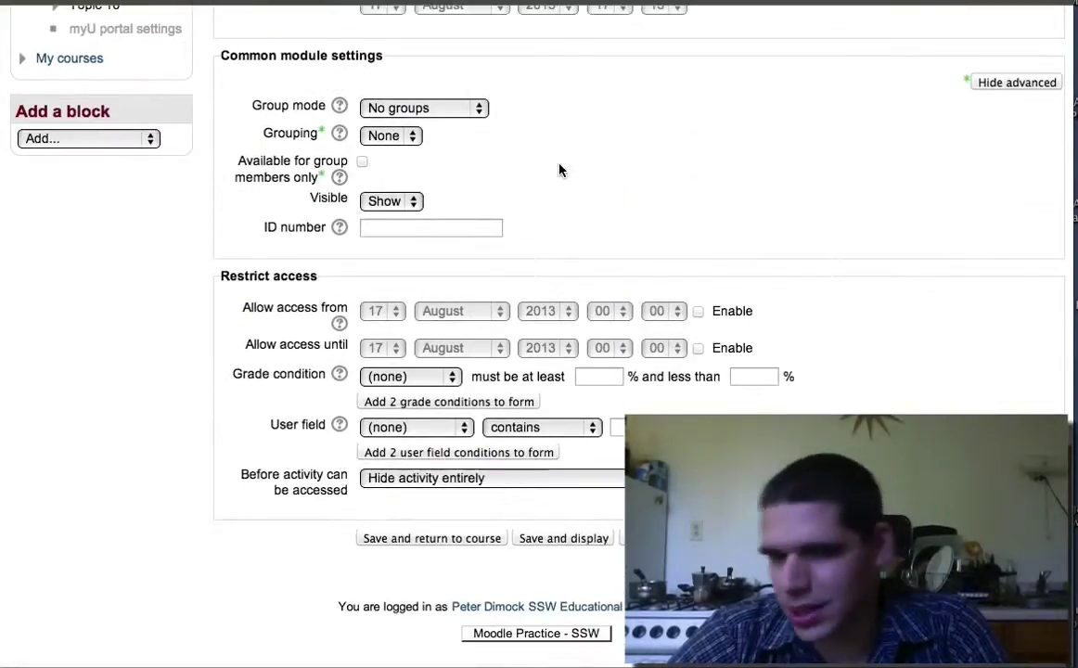
scroll(560, 170, up, 20)
scroll(434, 104, down, 5)
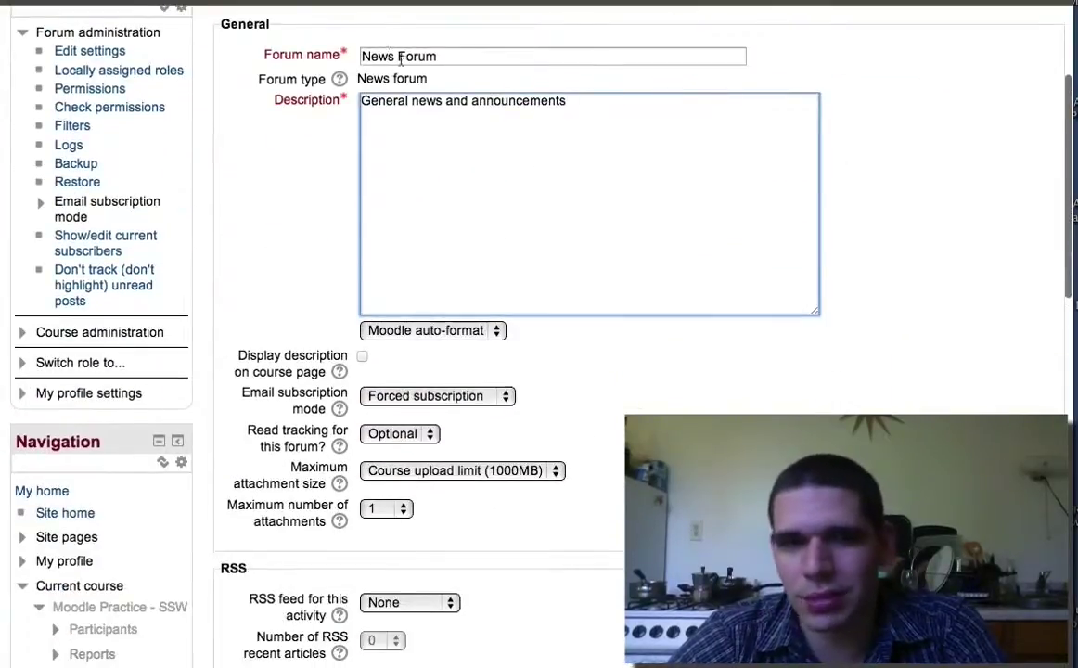
- Add "updates" after "General news," in the forum description and save, returning to the course
click(445, 102)
text(, upd)
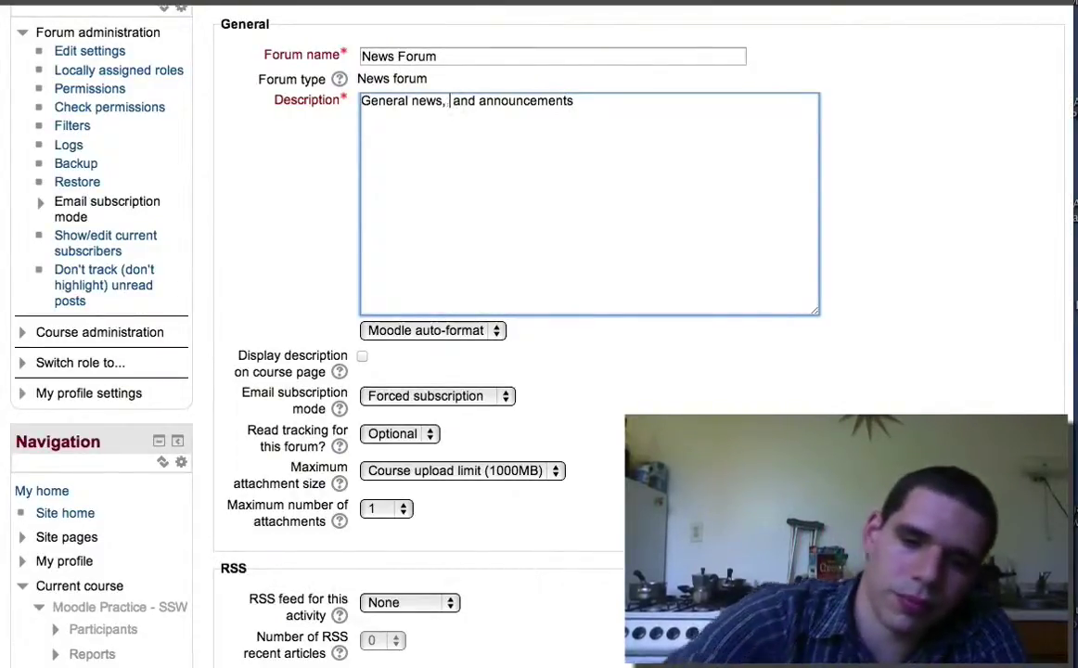
text(atrs=)
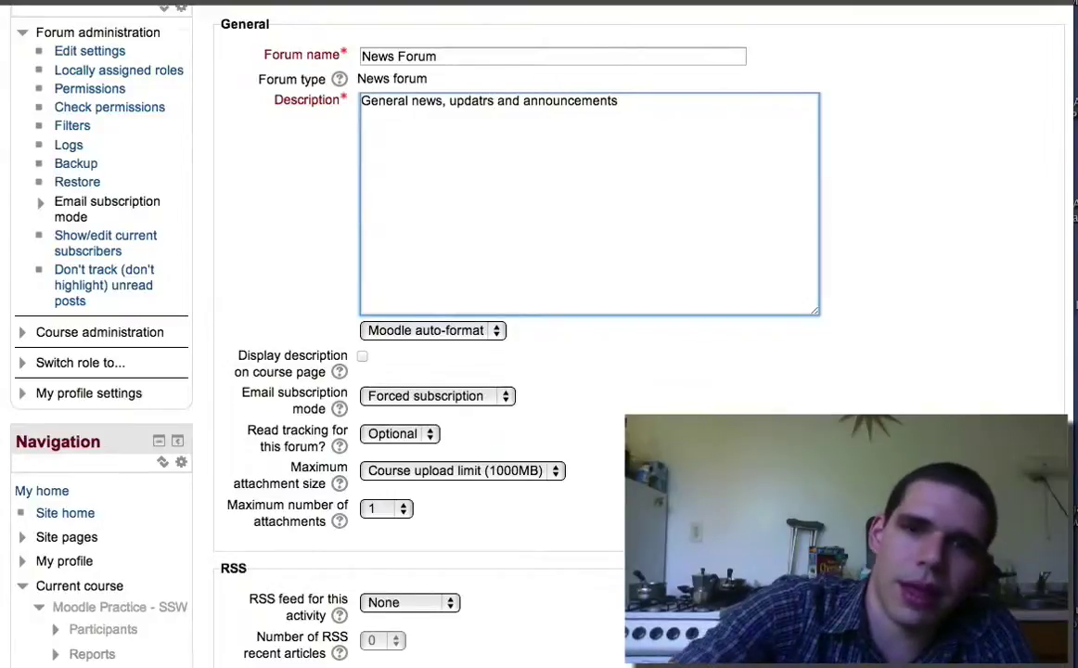
key(BackSpace)
key(BackSpace)
key(BackSpace)
text(es,)
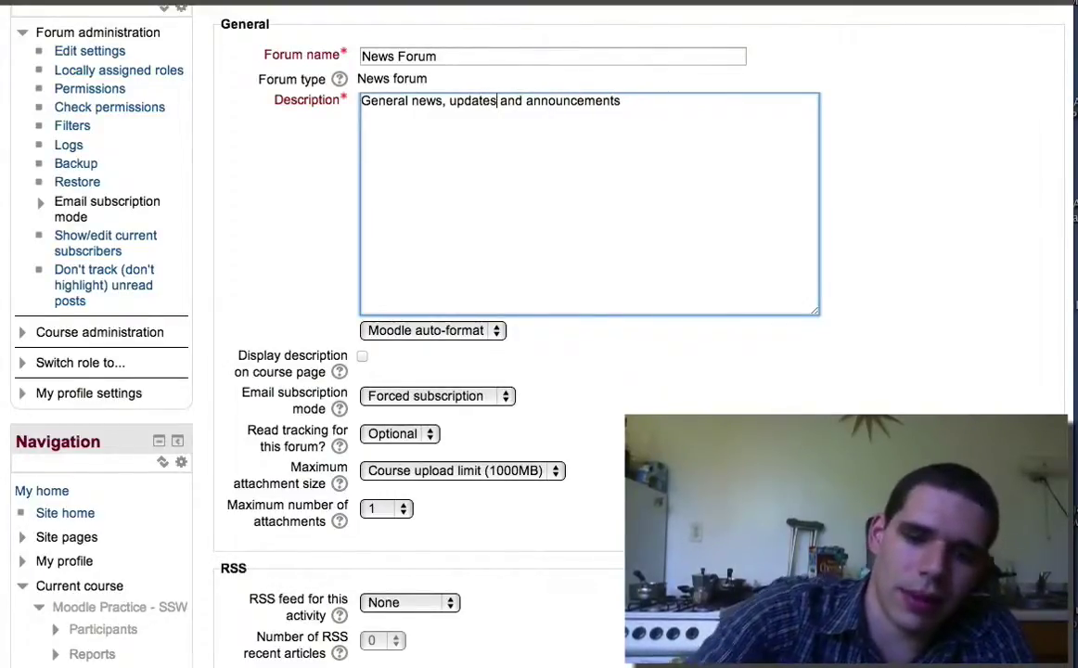
scroll(517, 382, down, 20)
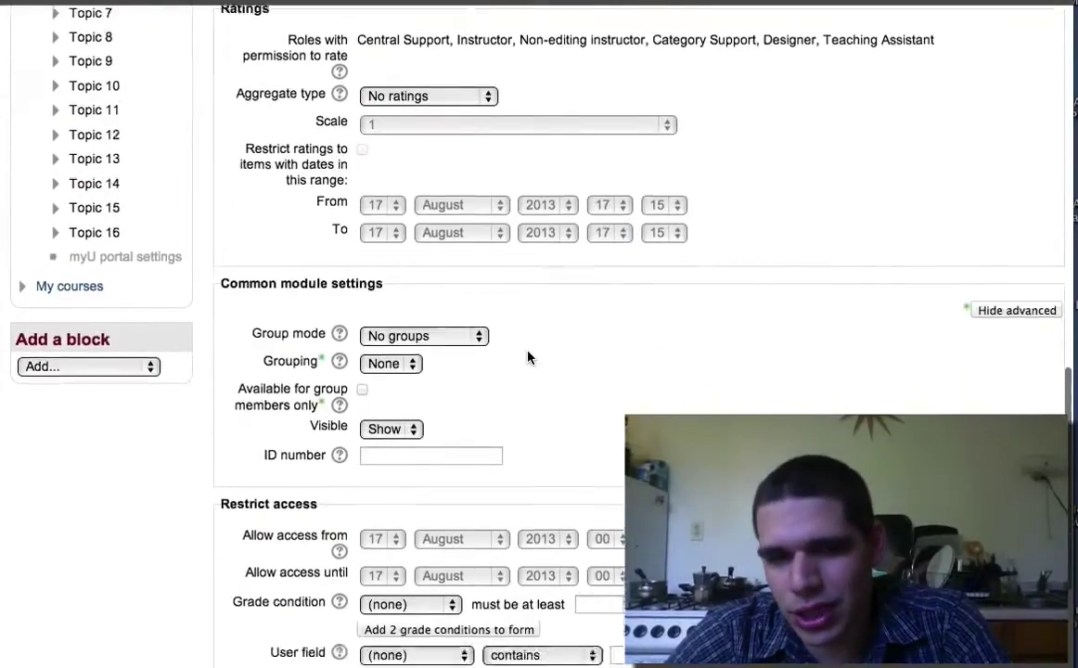
click(449, 550)
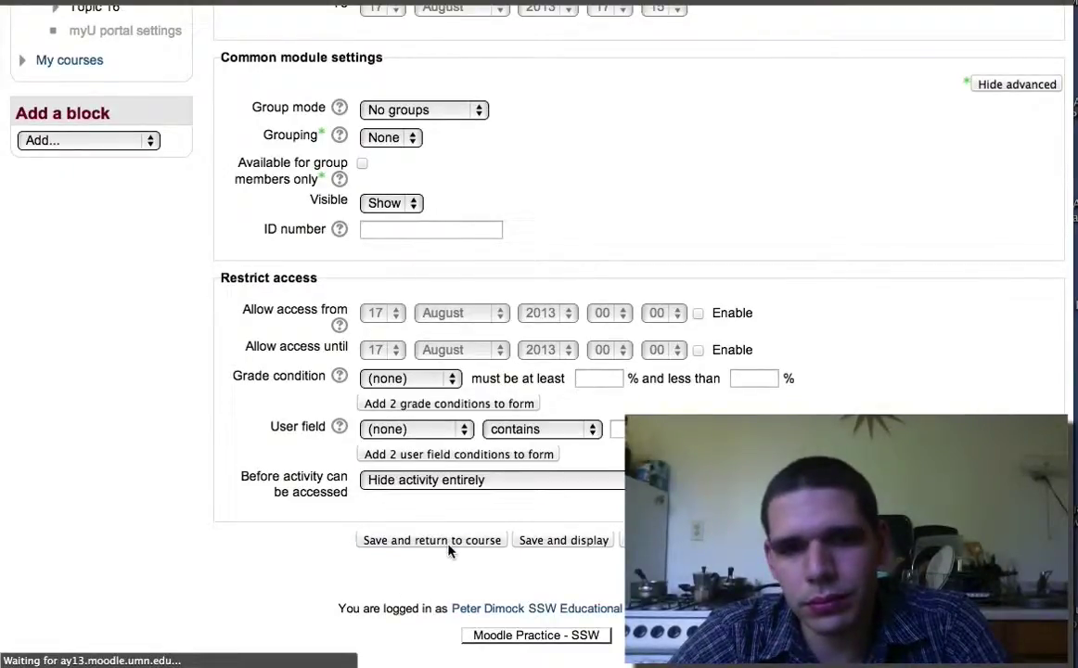
- Move the Moodle Instructor Manual link from the Human Rights section to above the News Forum in Topic 2
scroll(449, 551, up, 3)
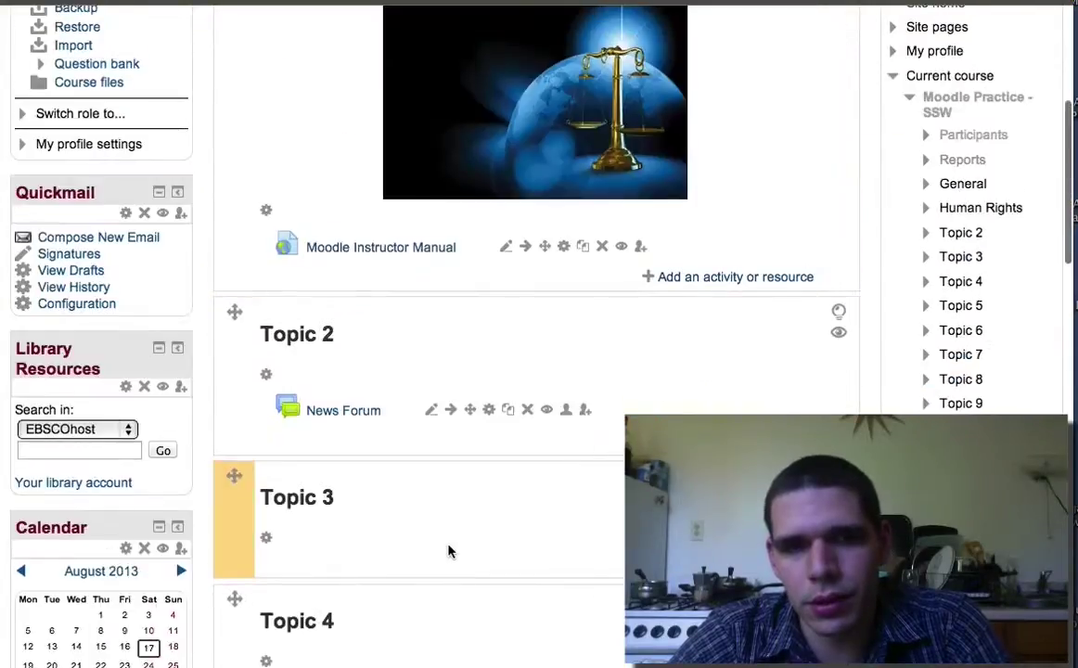
scroll(449, 551, up, 2)
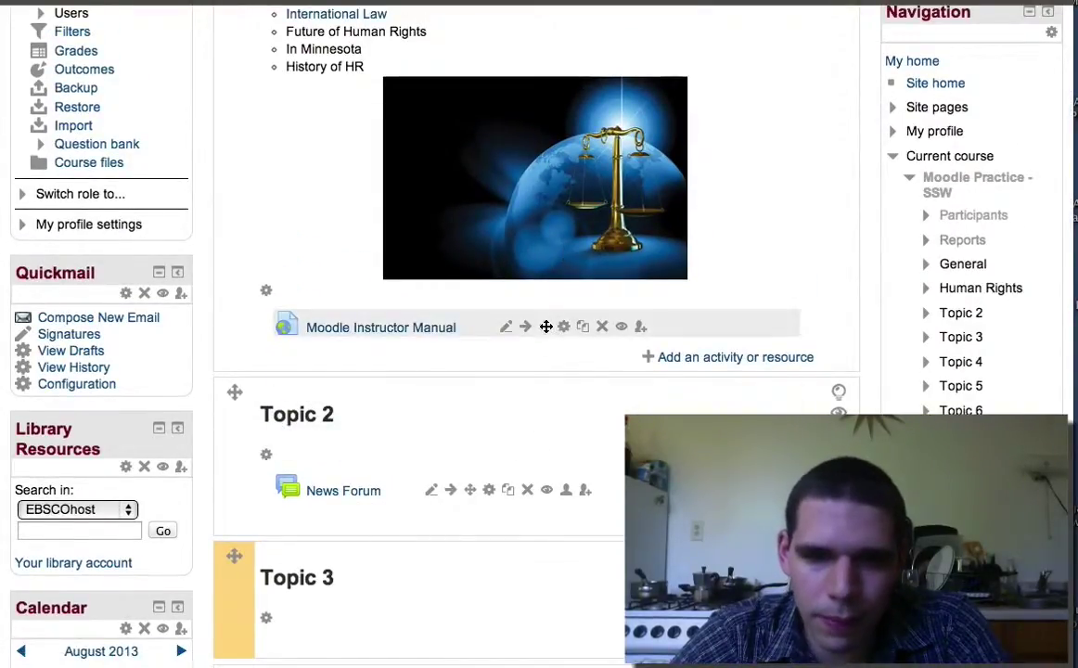
drag(544, 329, 542, 447)
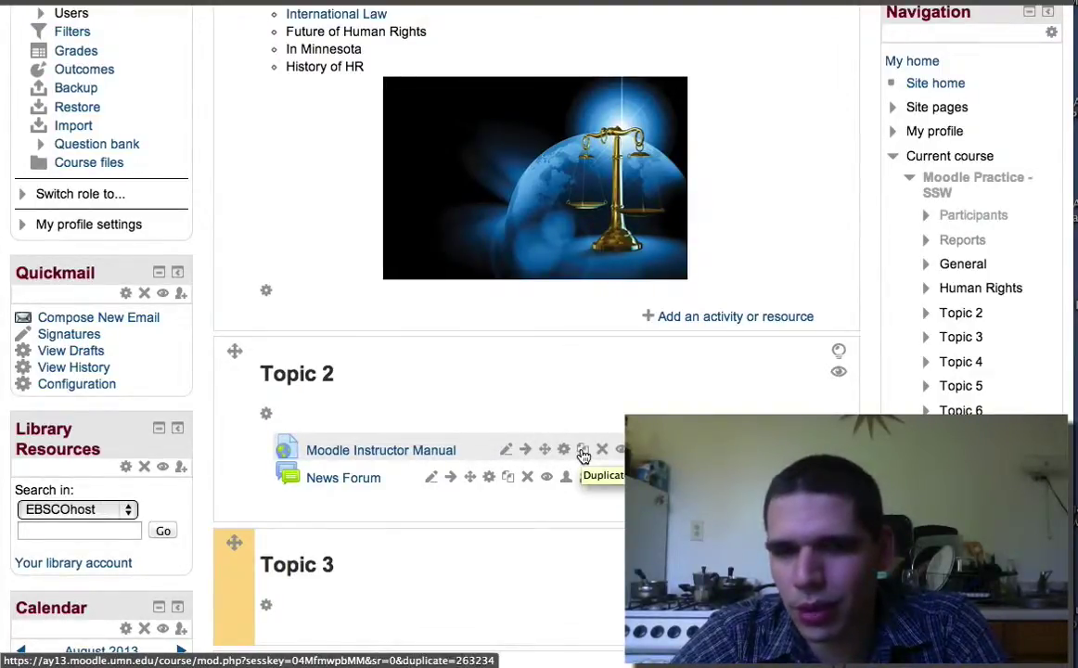
- Duplicate the Moodle Instructor Manual link in Topic 2 and return to the course
click(583, 452)
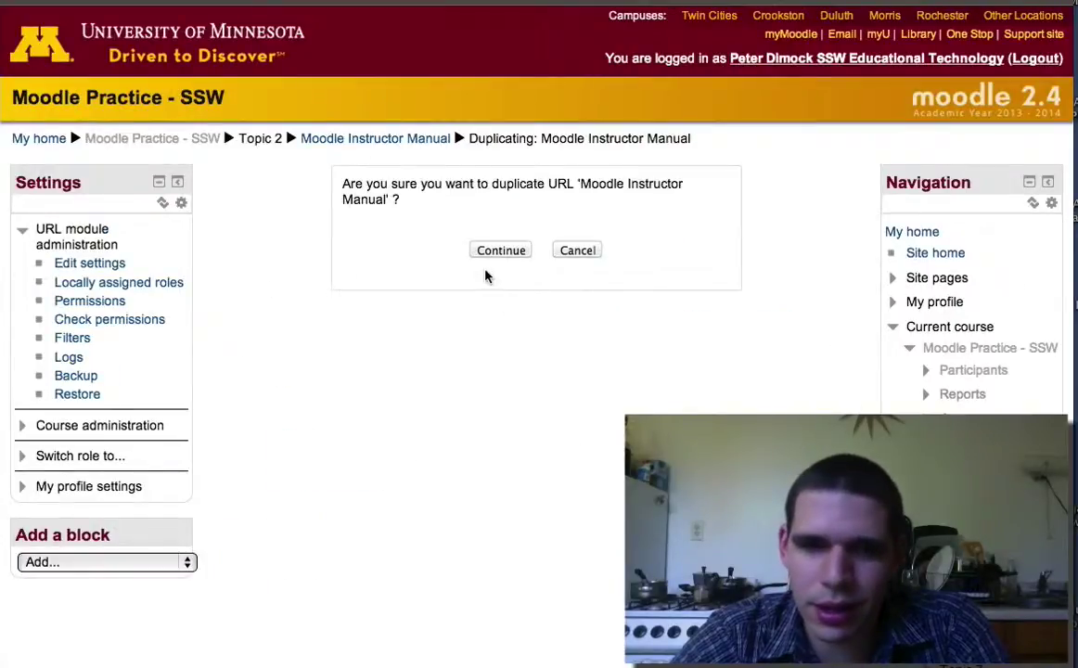
click(492, 255)
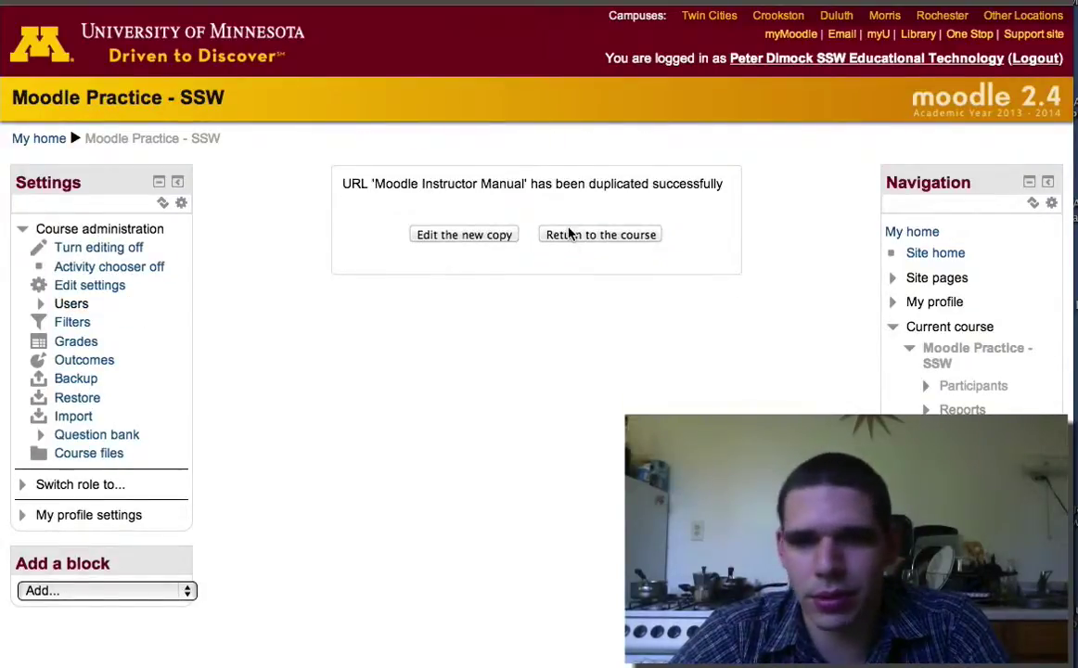
click(571, 235)
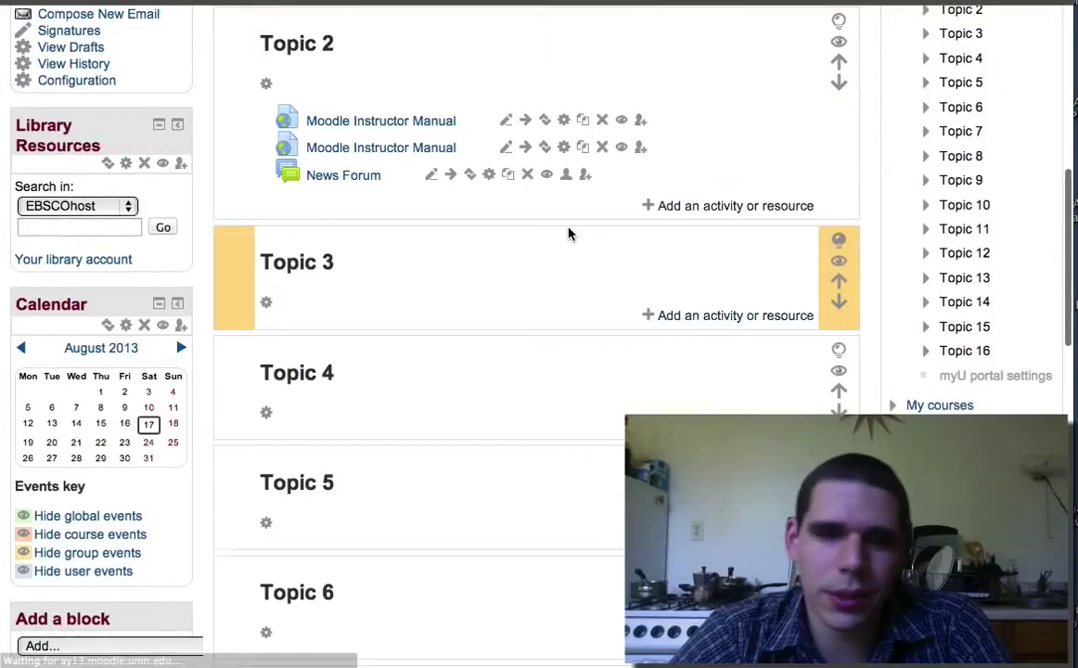
- Rename the second Moodle Instructor Manual link in Topic 2 as "Moodle Manual"
scroll(559, 317, up, 3)
click(505, 347)
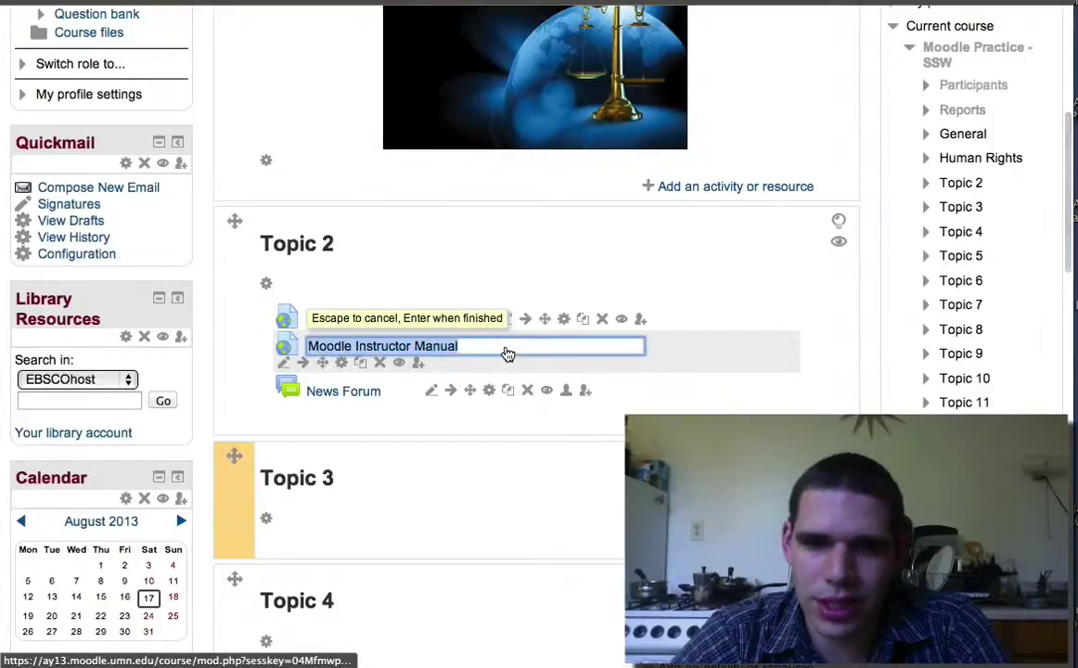
drag(354, 346, 407, 344)
key(BackSpace)
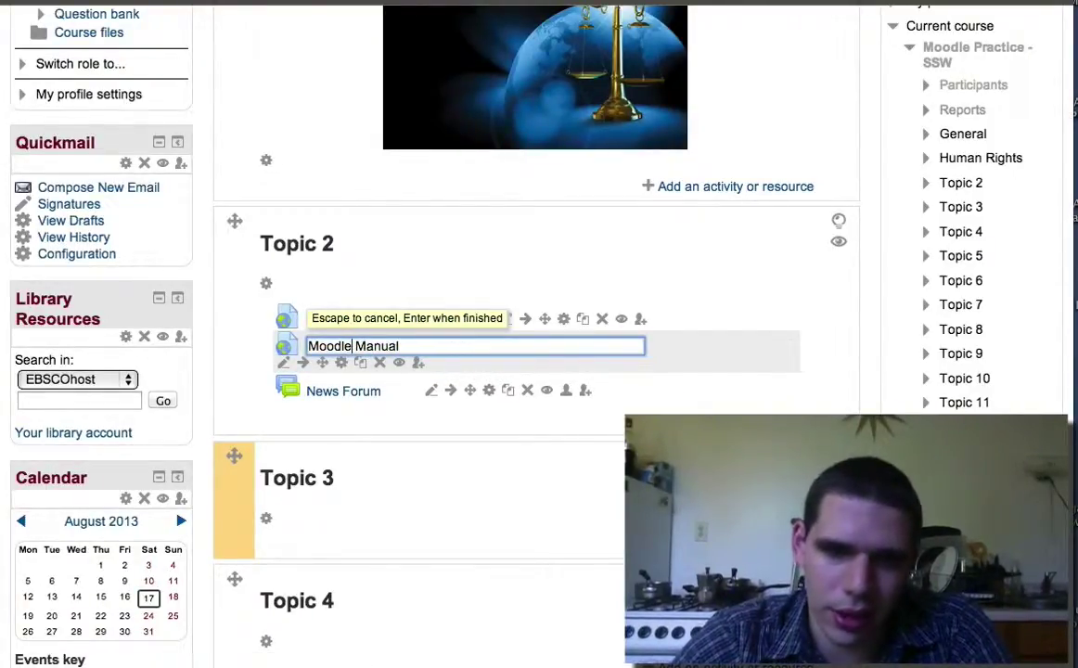
key(Return)
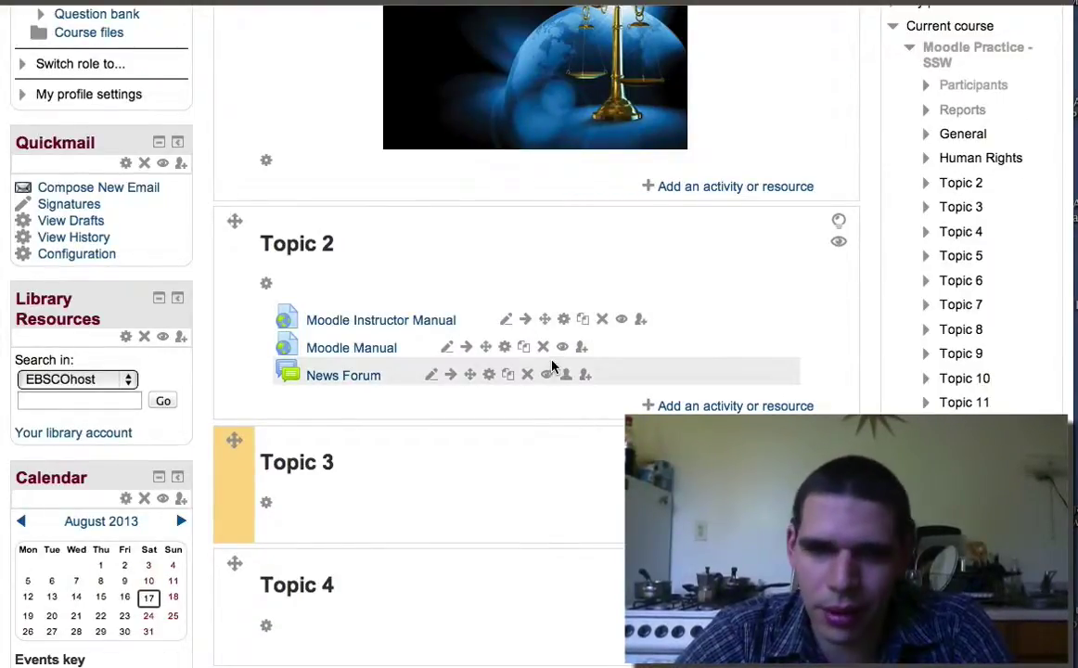
- Duplicate the Moodle Manual link in Topic 2 and return to the course
click(523, 347)
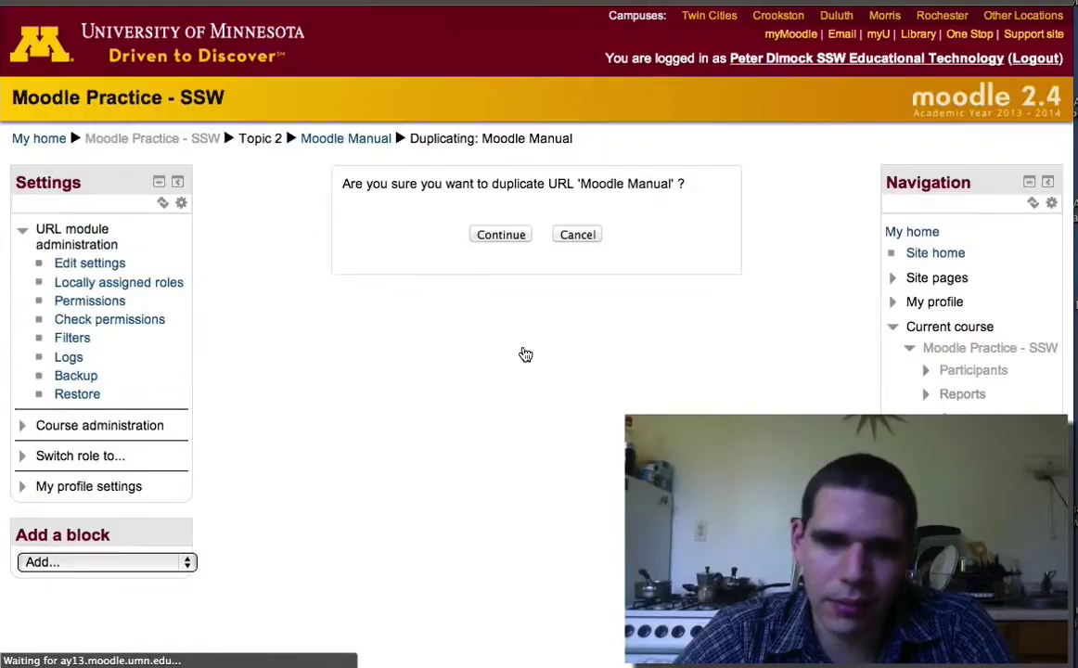
click(501, 235)
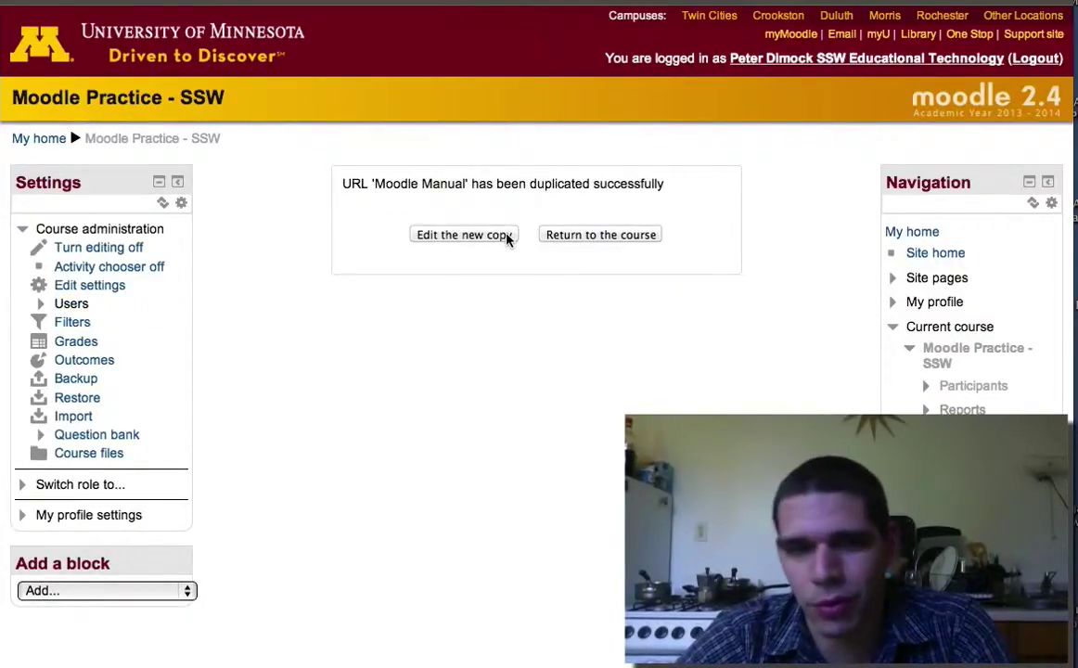
click(597, 233)
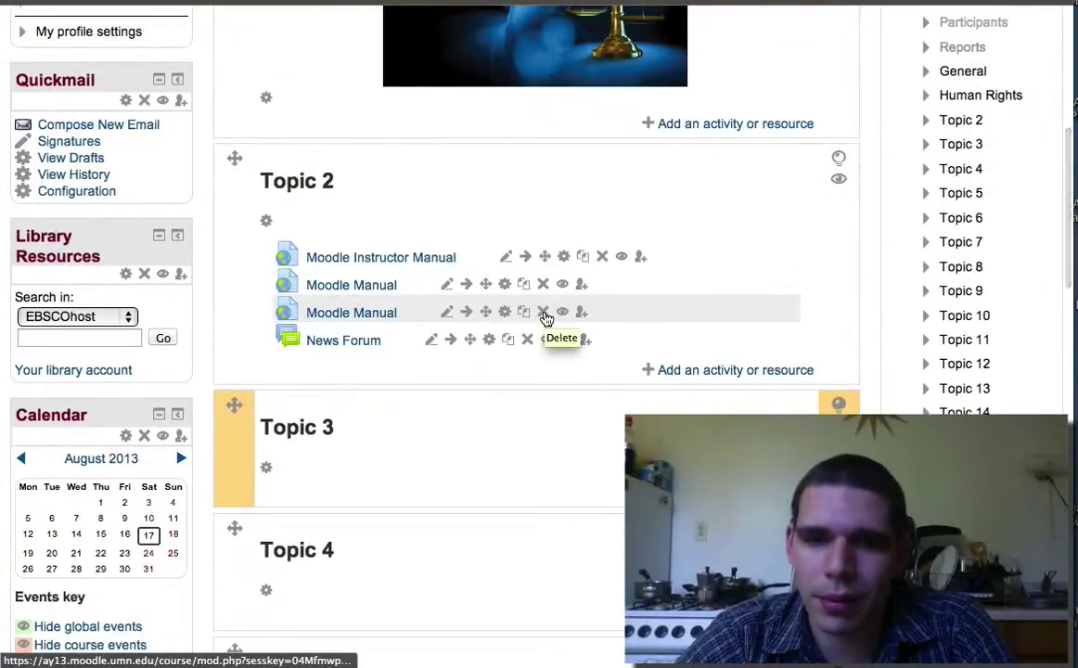
- Delete the second Moodle Manual link from Topic 2 and confirm the deletion
click(544, 313)
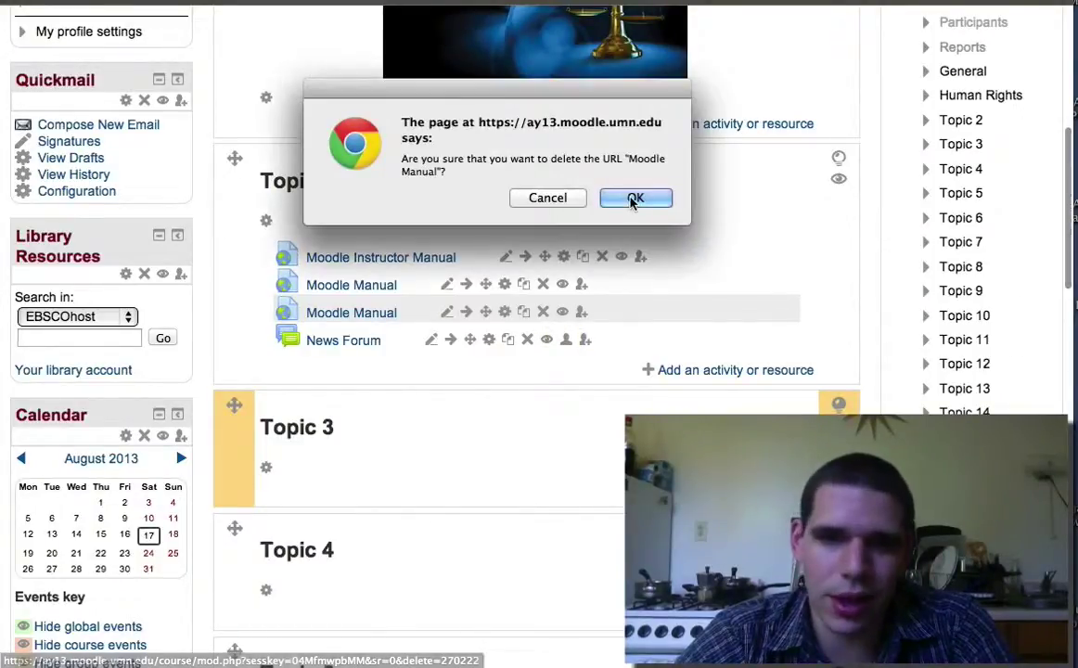
click(634, 197)
scroll(630, 203, up, 5)
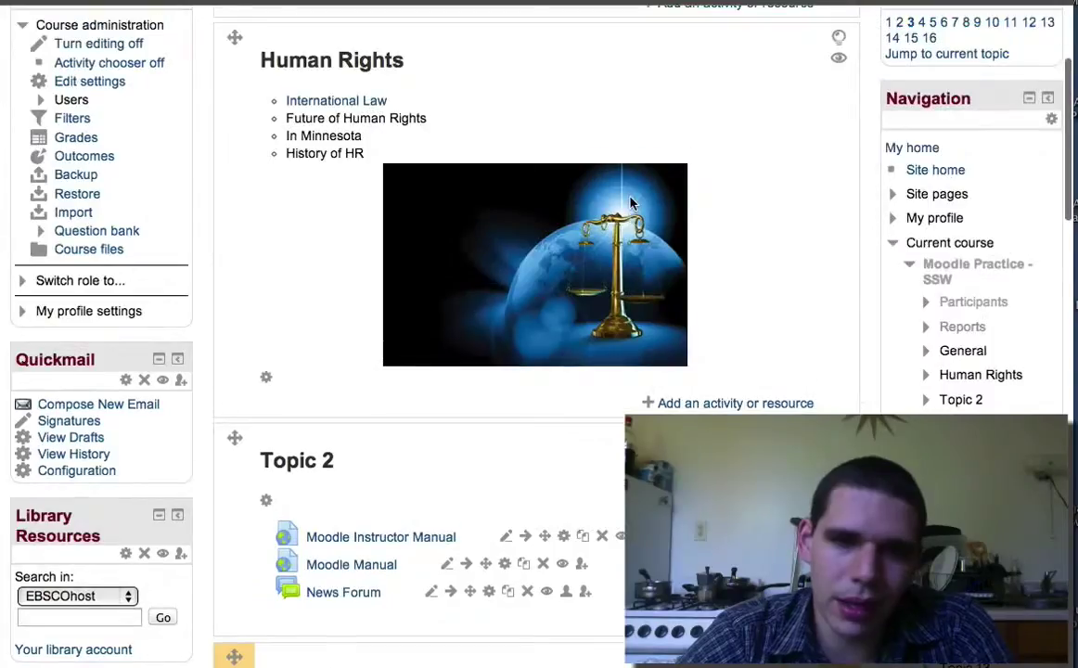
- Hide the Moodle Manual and Moodle Instructor Manual links in Topic 2 from students
scroll(630, 203, down, 2)
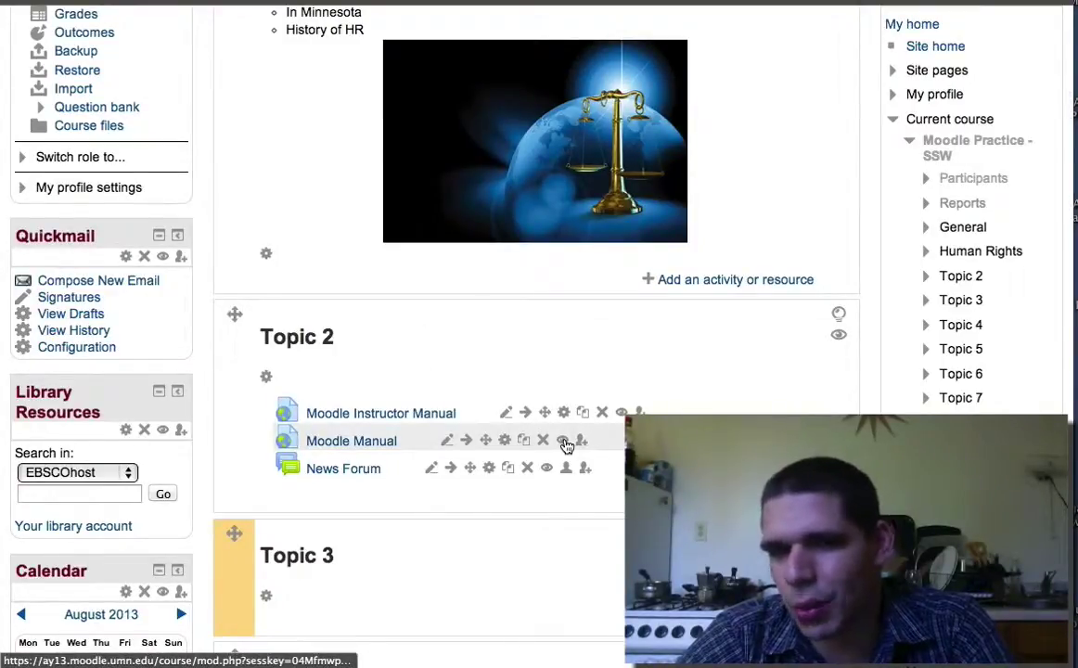
click(564, 443)
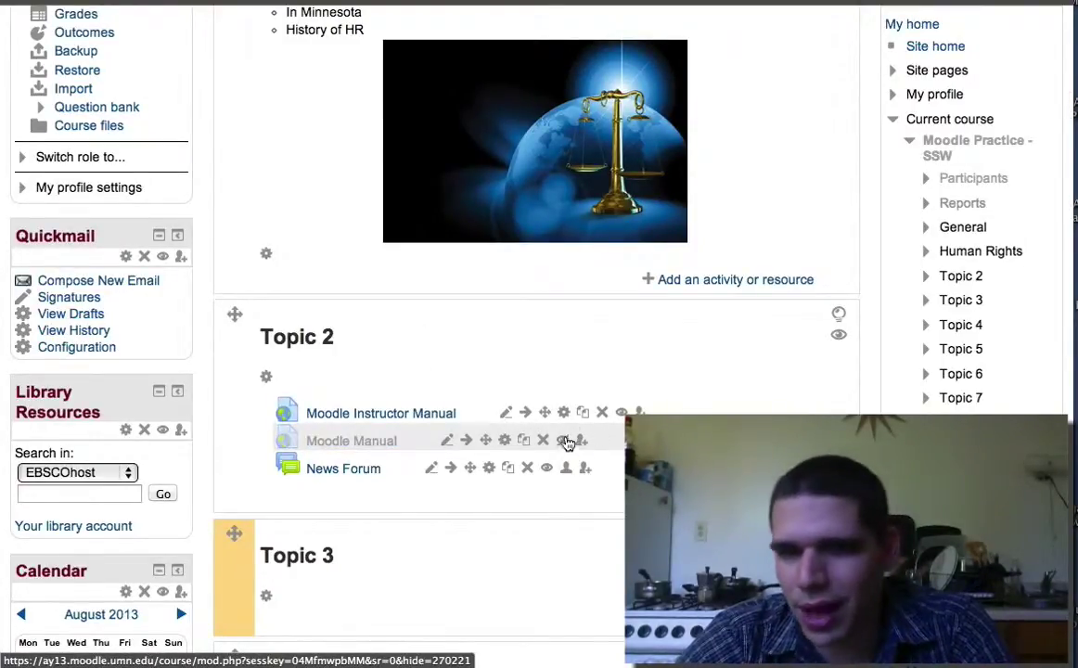
click(621, 414)
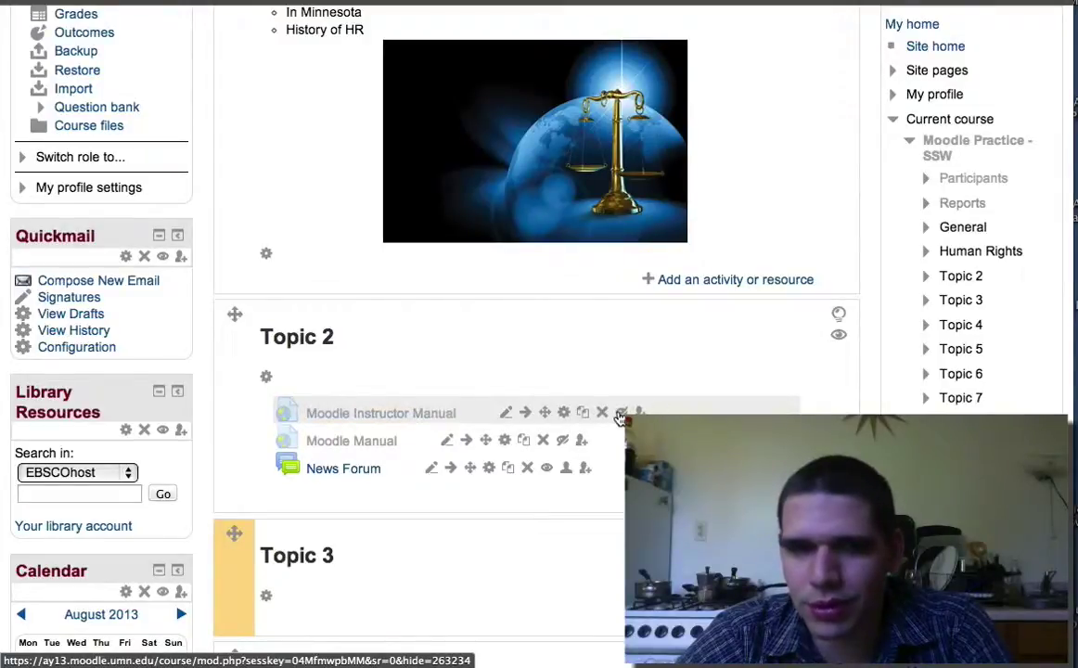
scroll(625, 378, up, 3)
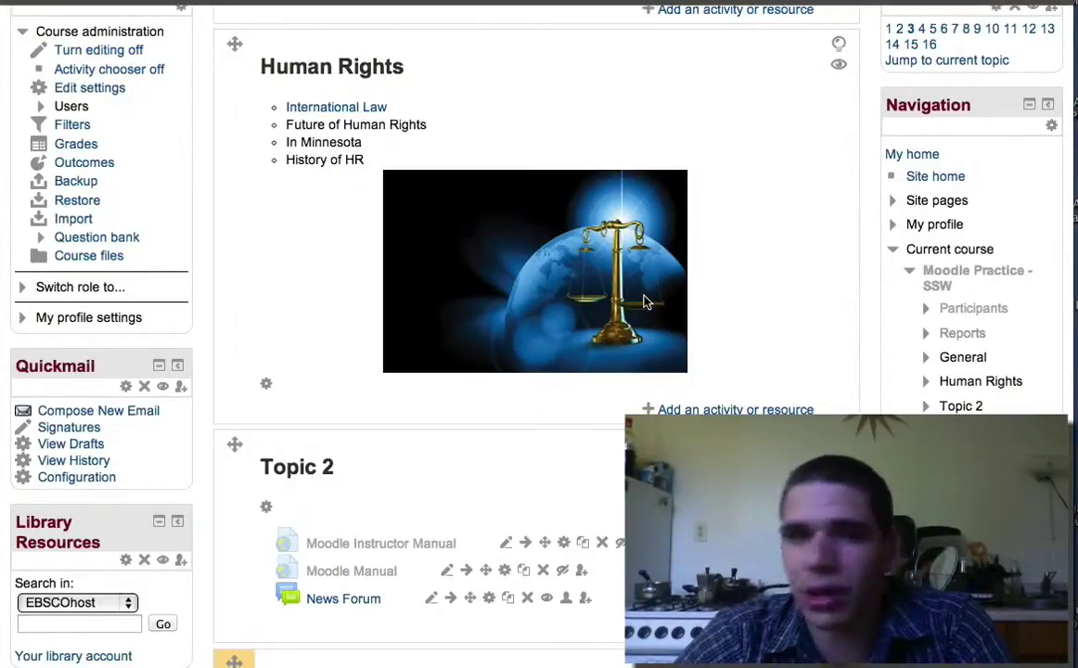
- Hide the Human Rights section from students and make it visible again
click(840, 70)
scroll(686, 142, up, 2)
scroll(685, 139, down, 1)
scroll(373, 288, down, 2)
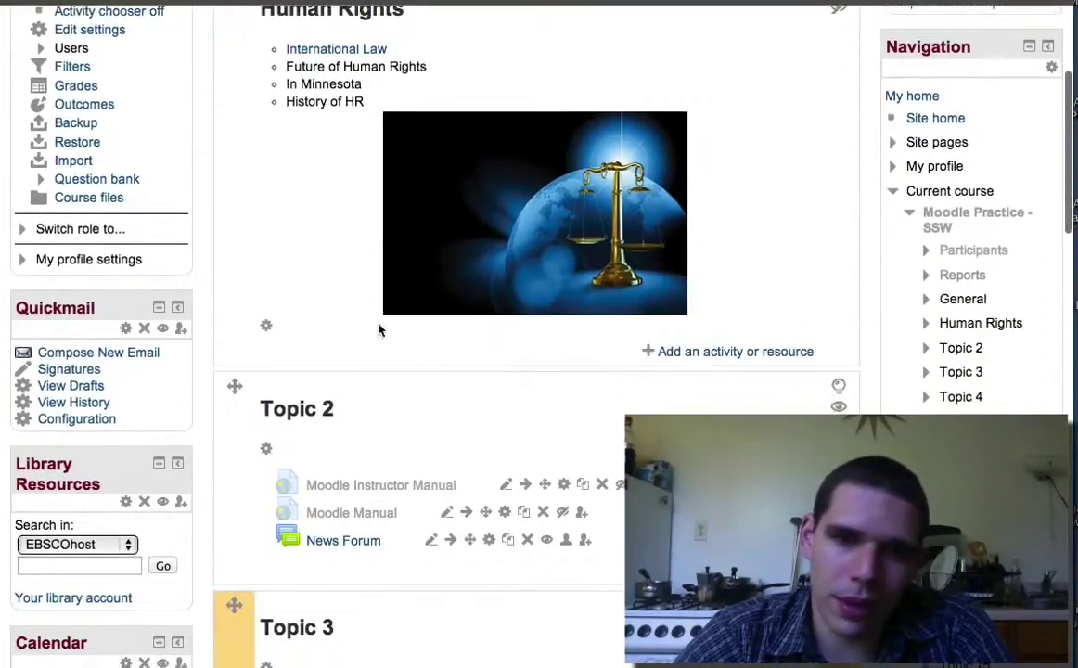
scroll(795, 173, up, 2)
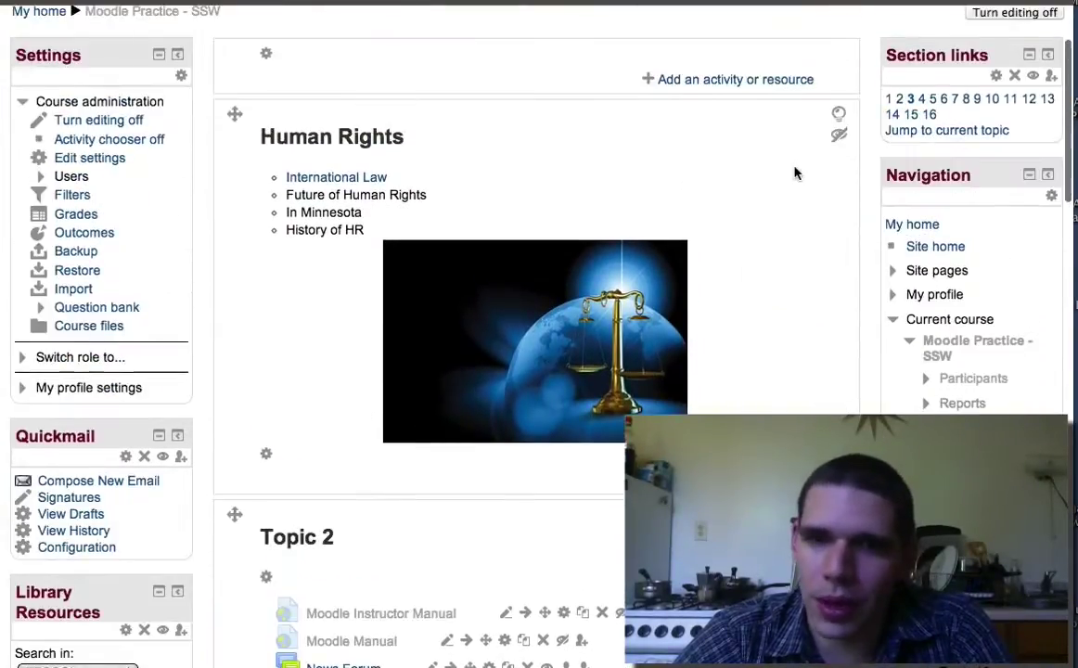
click(839, 133)
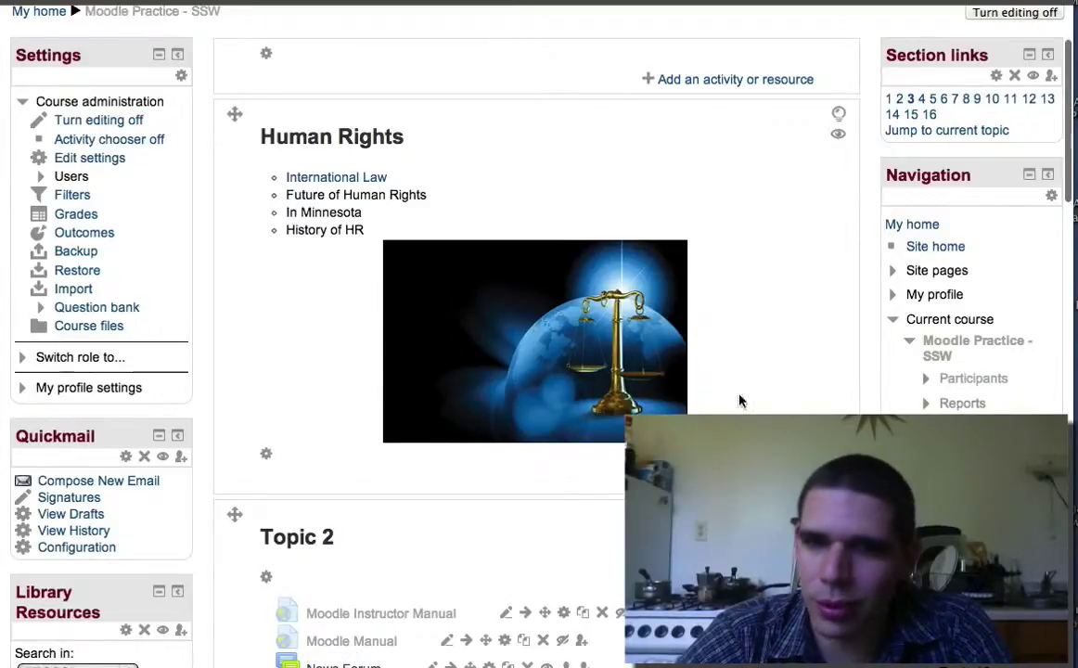
- Highlight Topic 2 as the current topic, and move the highlight to Topic 3
scroll(708, 416, down, 5)
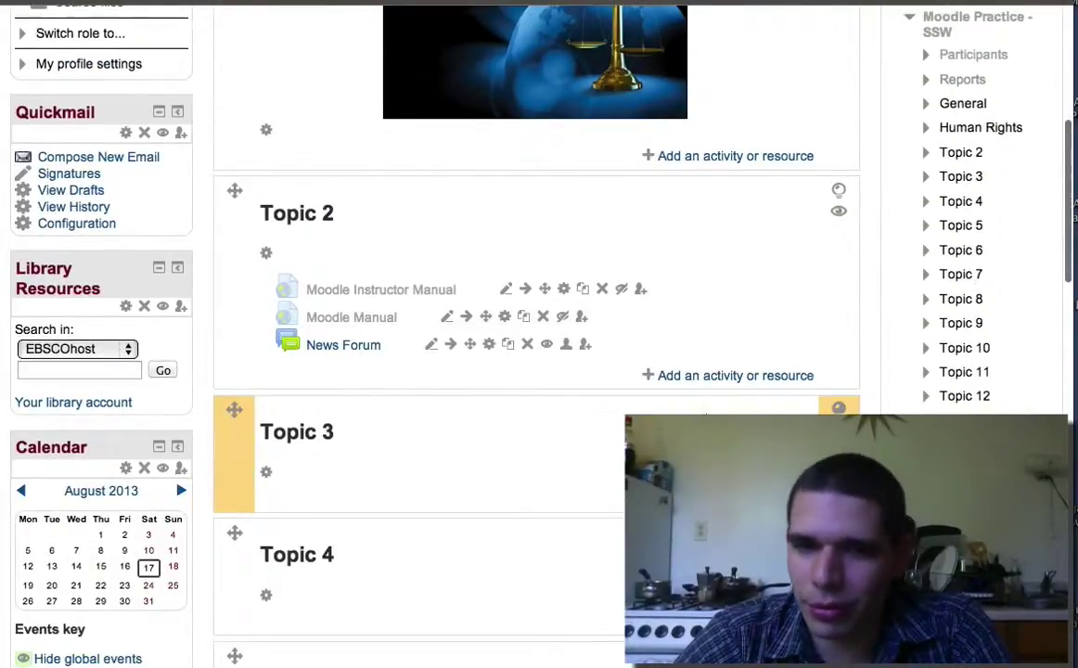
scroll(708, 416, up, 3)
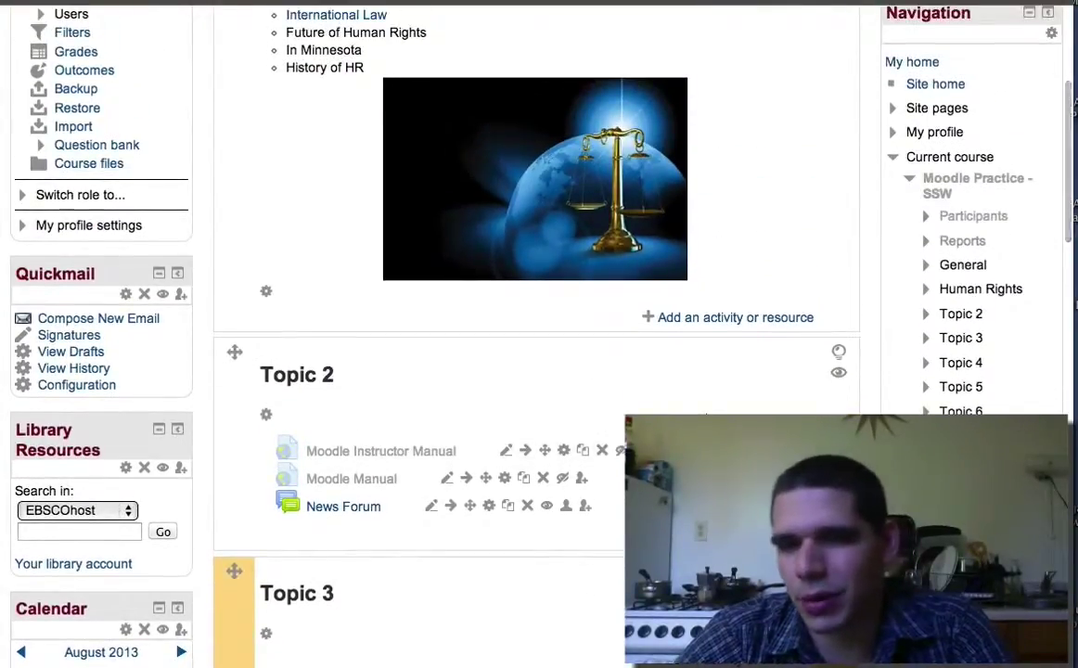
scroll(707, 416, up, 2)
scroll(807, 394, down, 2)
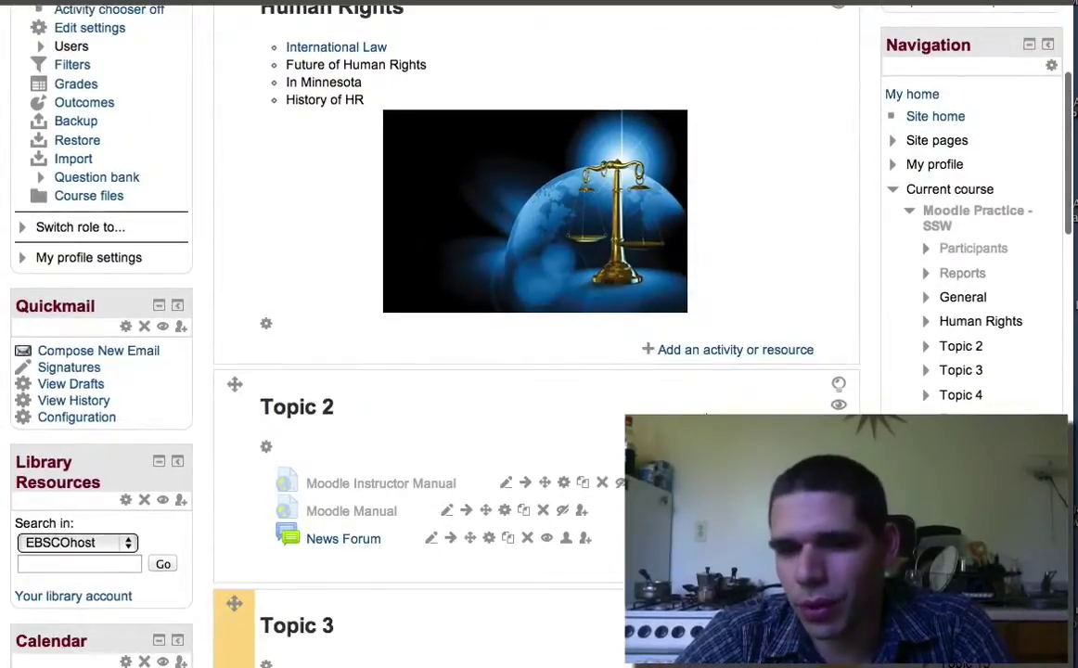
click(840, 385)
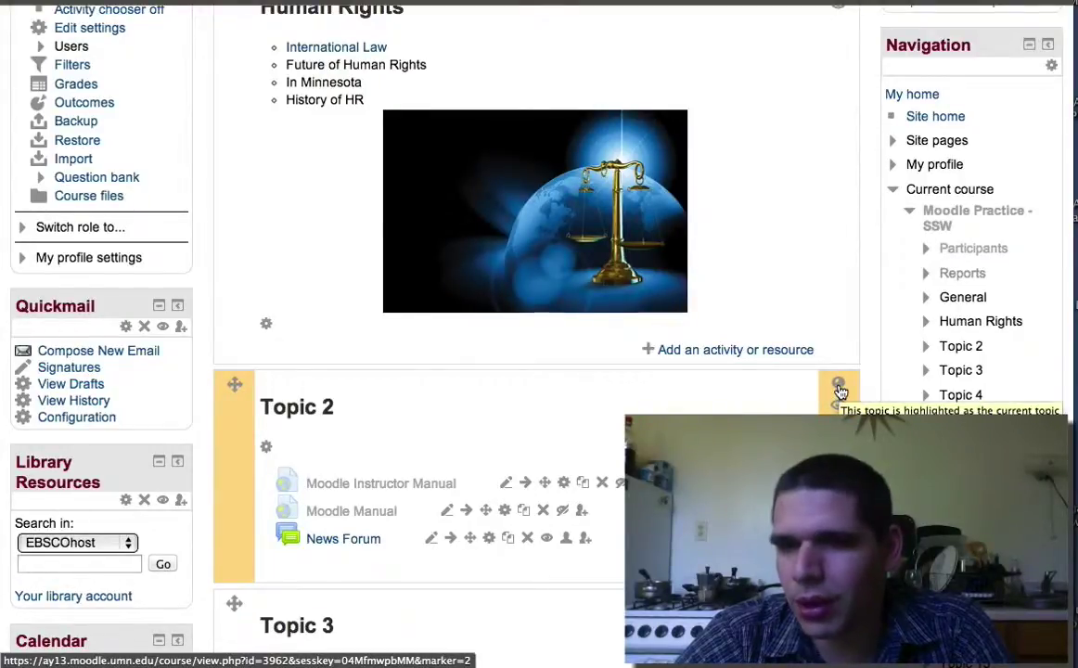
scroll(838, 387, down, 4)
click(838, 217)
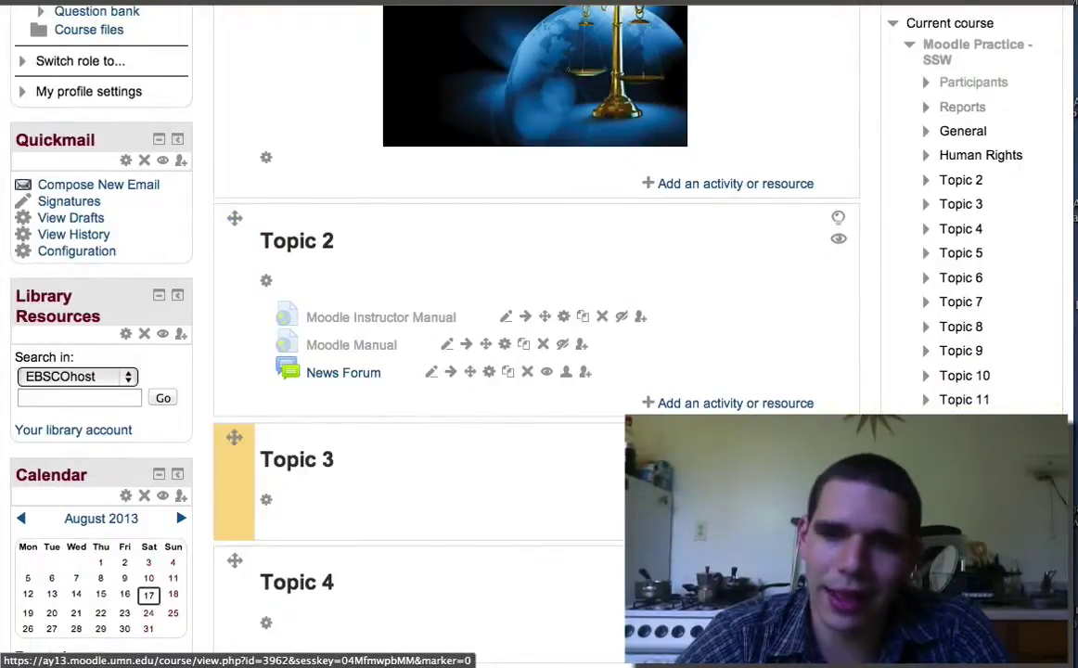
- Mark Topic 4 and then Topic 5 as the course's current topic
scroll(840, 399, down, 4)
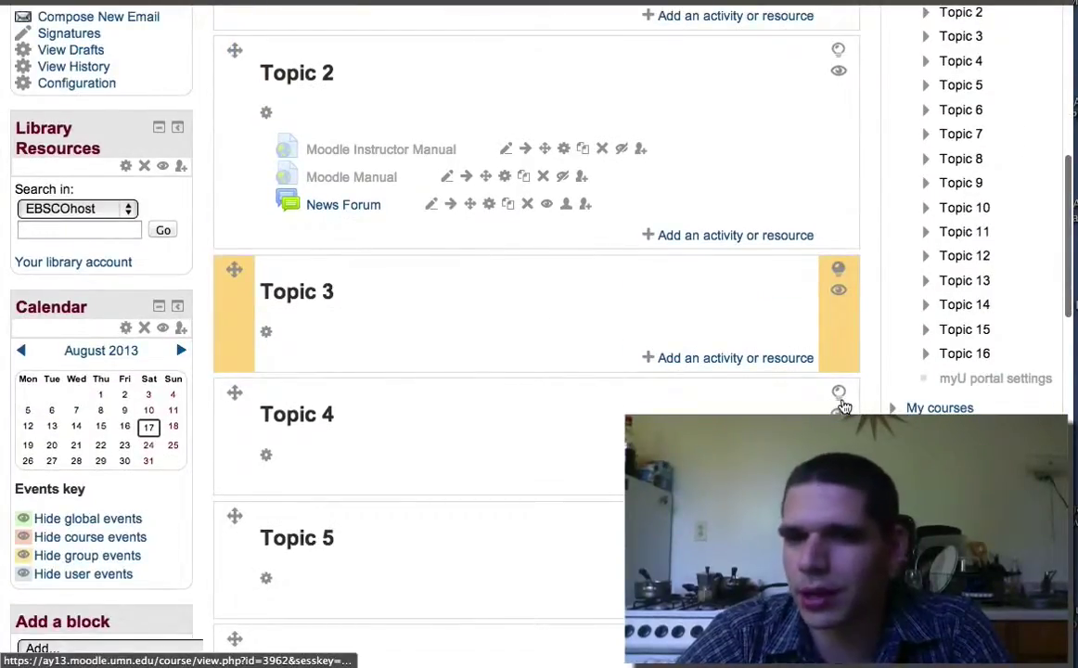
click(840, 394)
scroll(843, 401, down, 4)
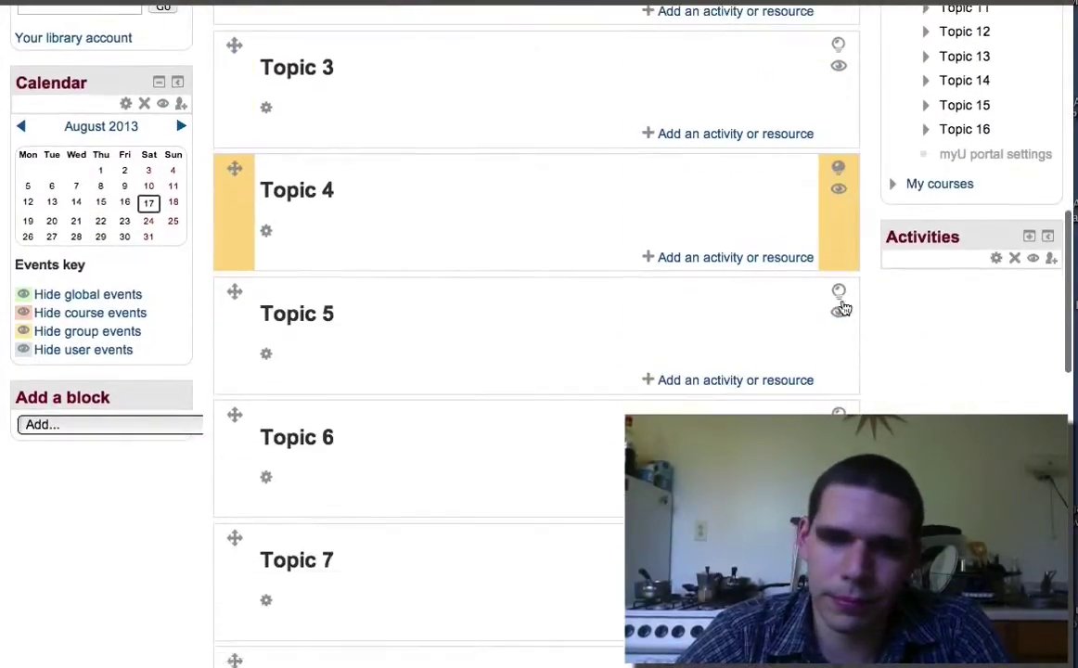
click(839, 300)
scroll(839, 300, up, 10)
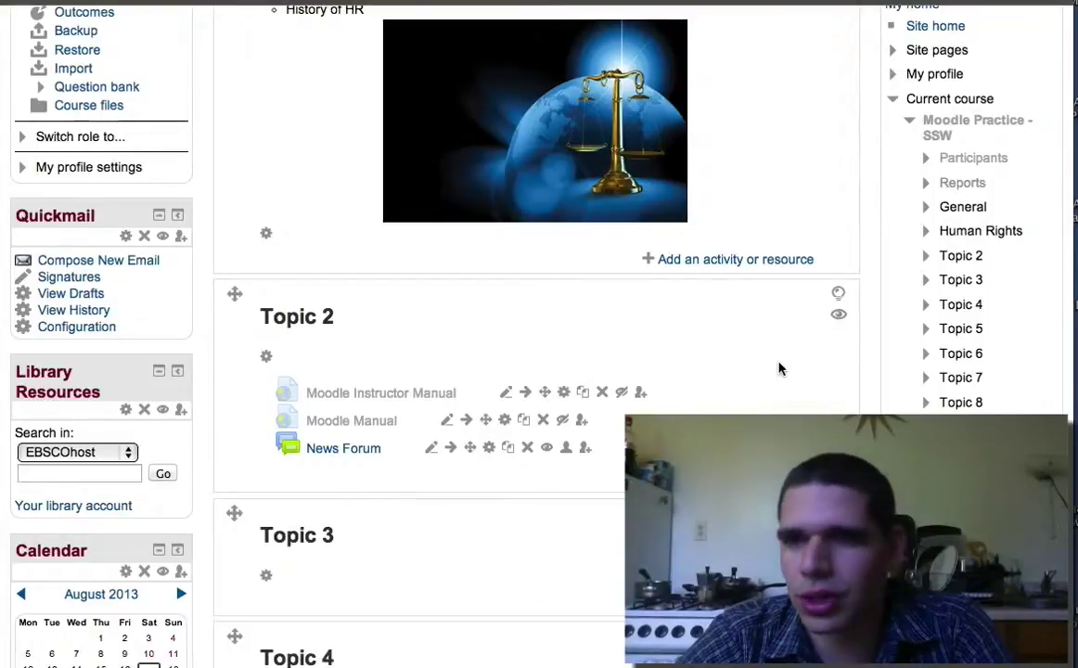
- Add one more section after Topic 16 at the end of the course
scroll(780, 369, down, 4)
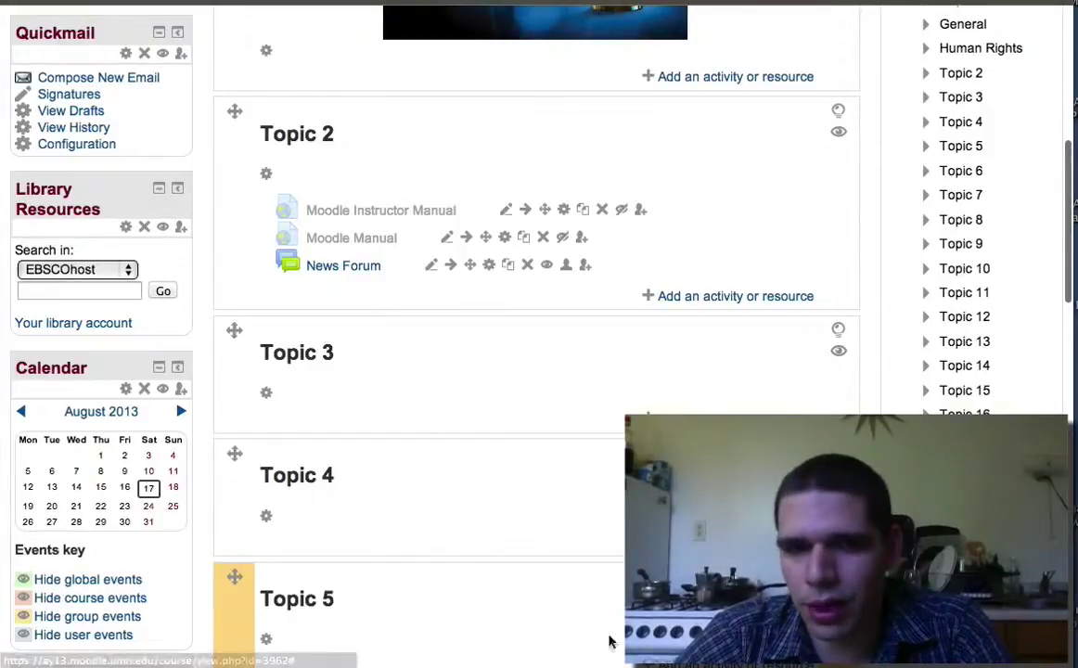
scroll(487, 558, down, 8)
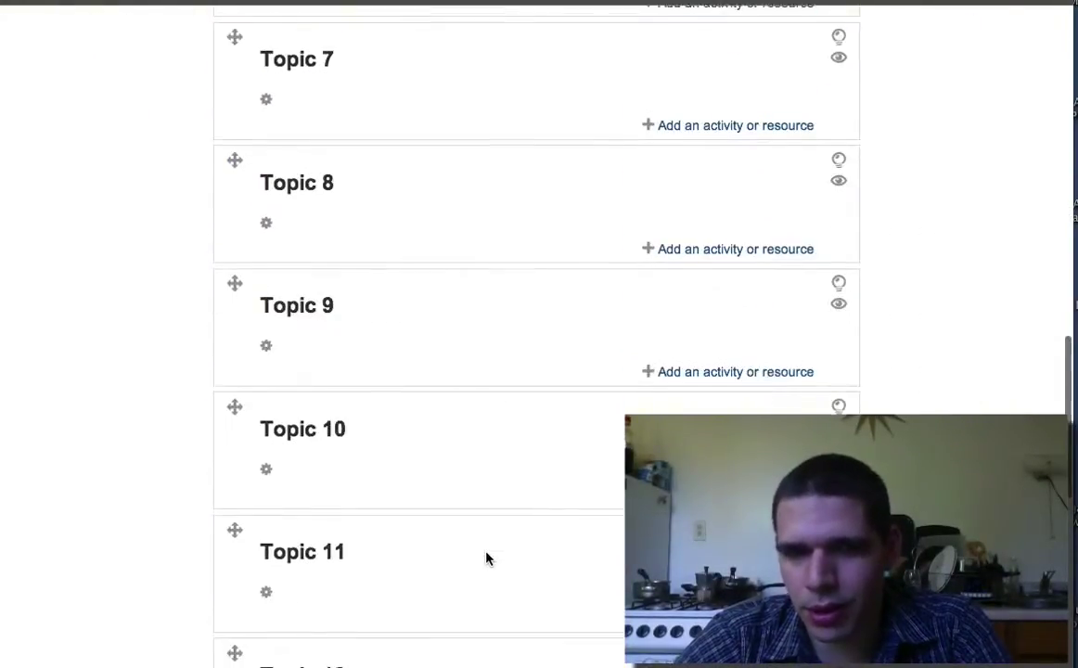
scroll(487, 558, up, 6)
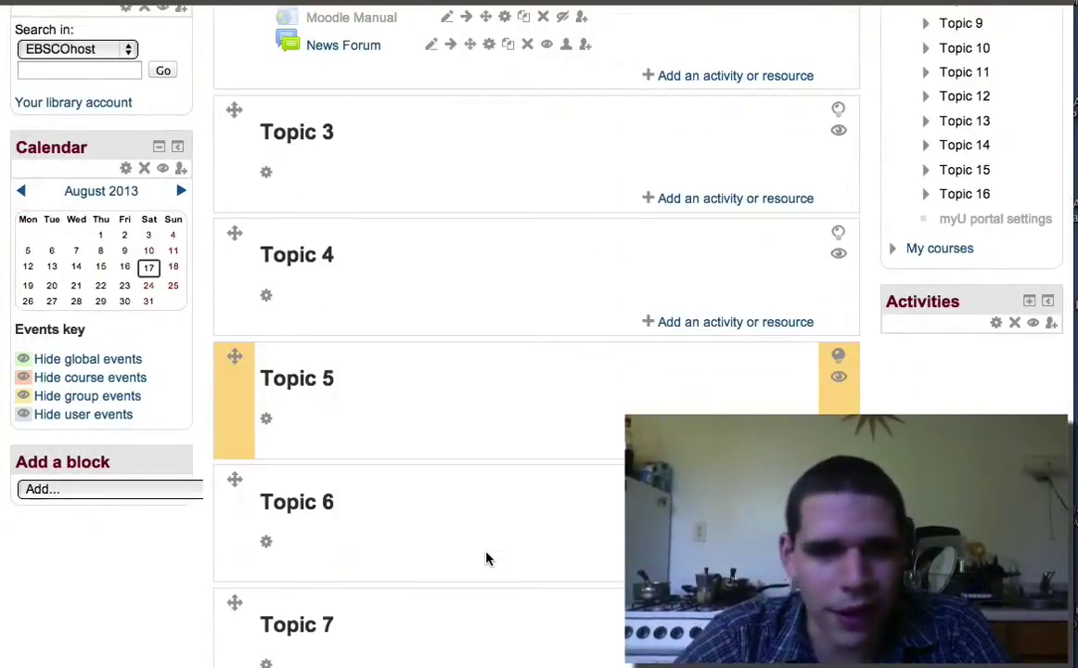
scroll(487, 558, down, 3)
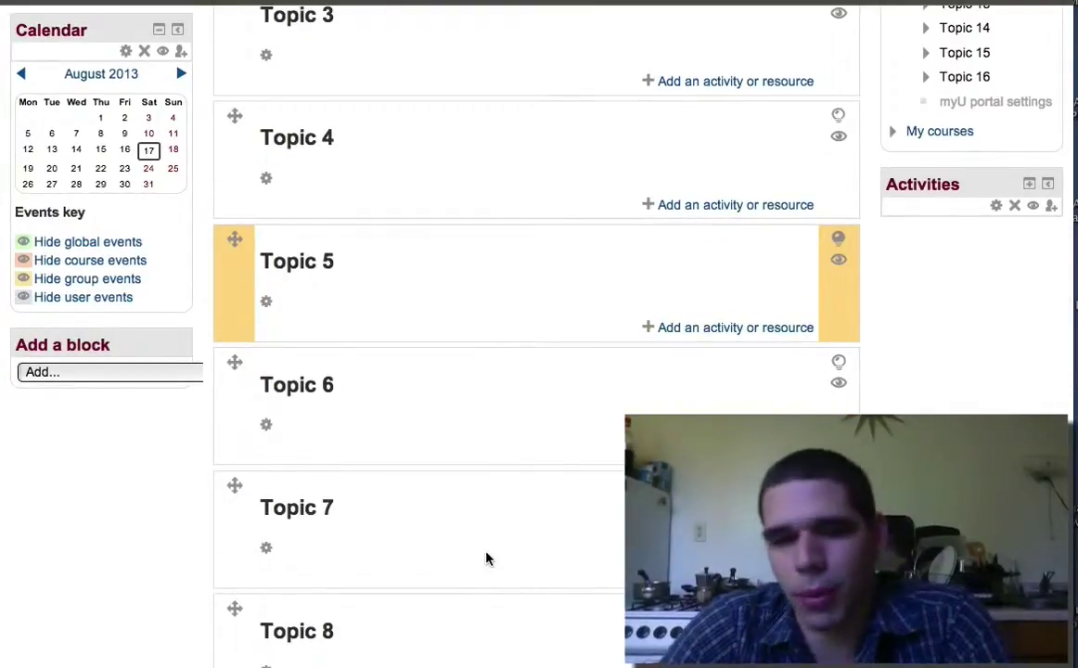
scroll(487, 558, down, 10)
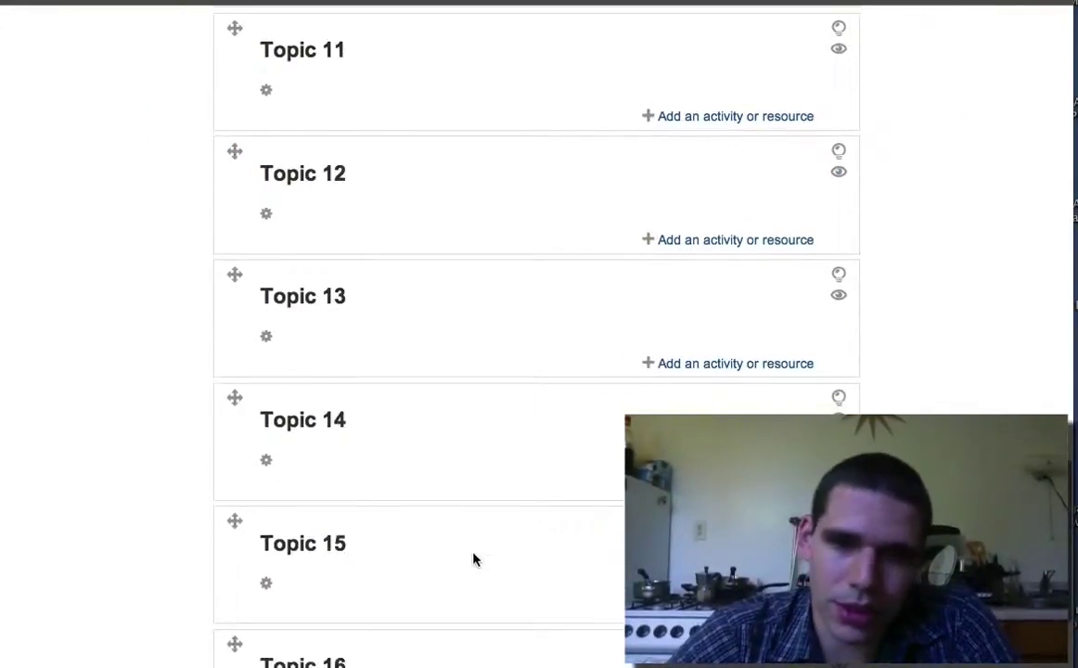
scroll(473, 558, down, 4)
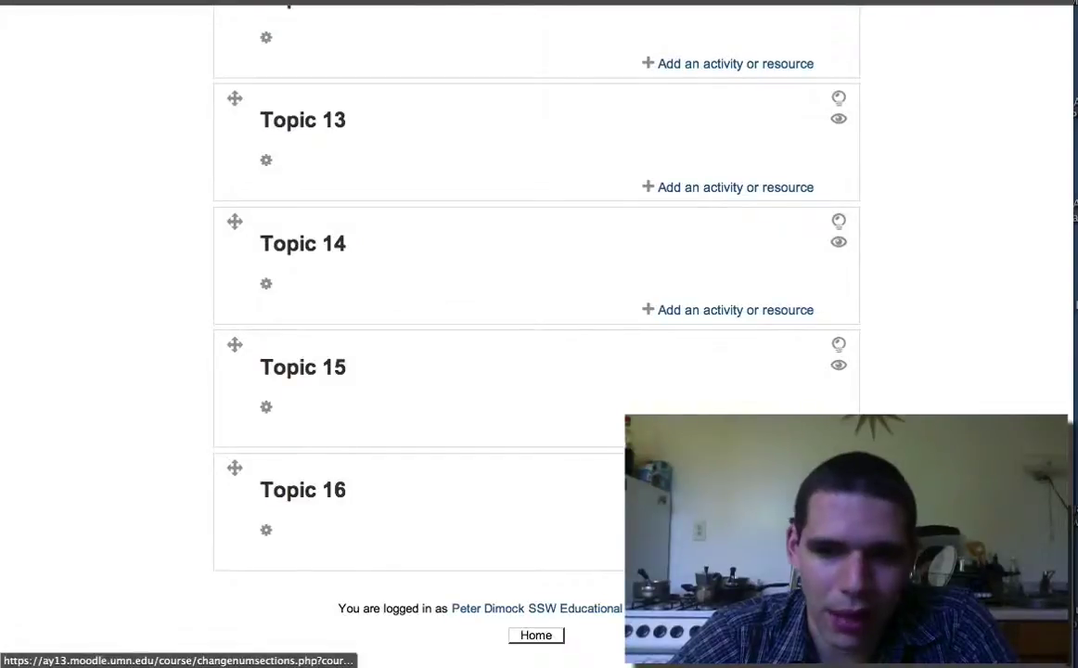
click(845, 583)
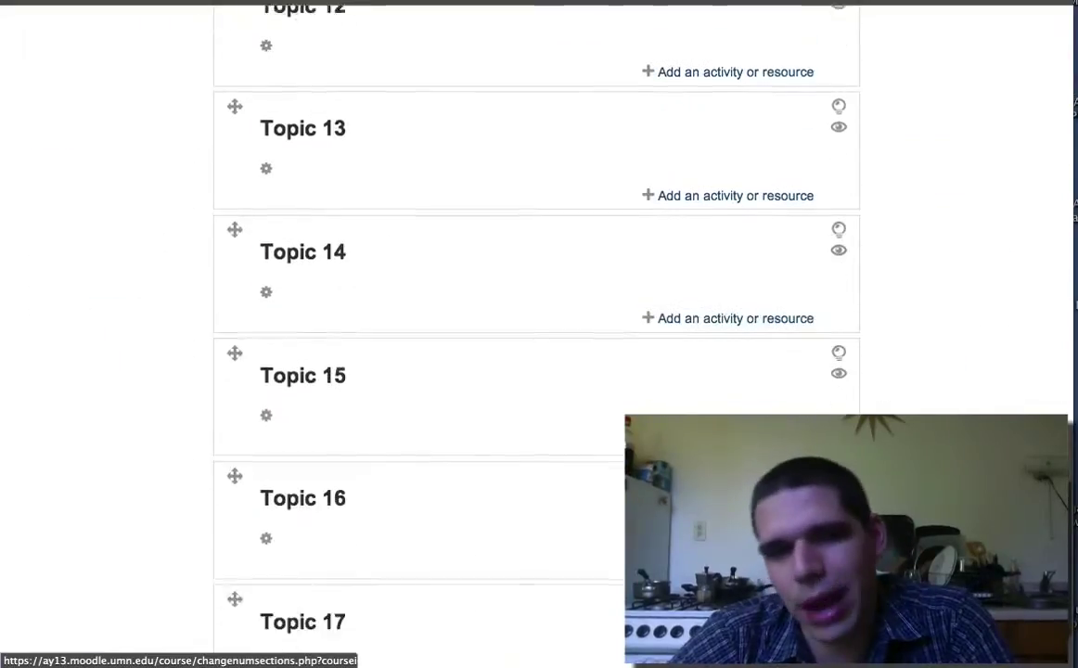
- Open Topic 3's section summary for editing and check the HTML source of its summary
scroll(536, 335, up, 10)
scroll(579, 485, up, 10)
scroll(580, 485, down, 5)
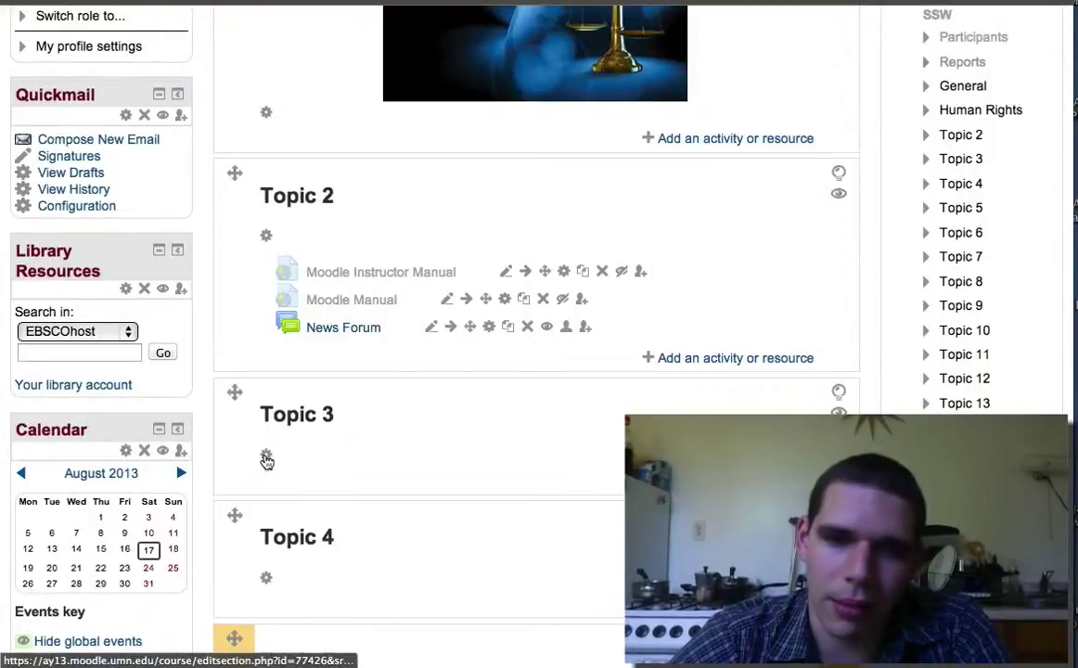
click(265, 459)
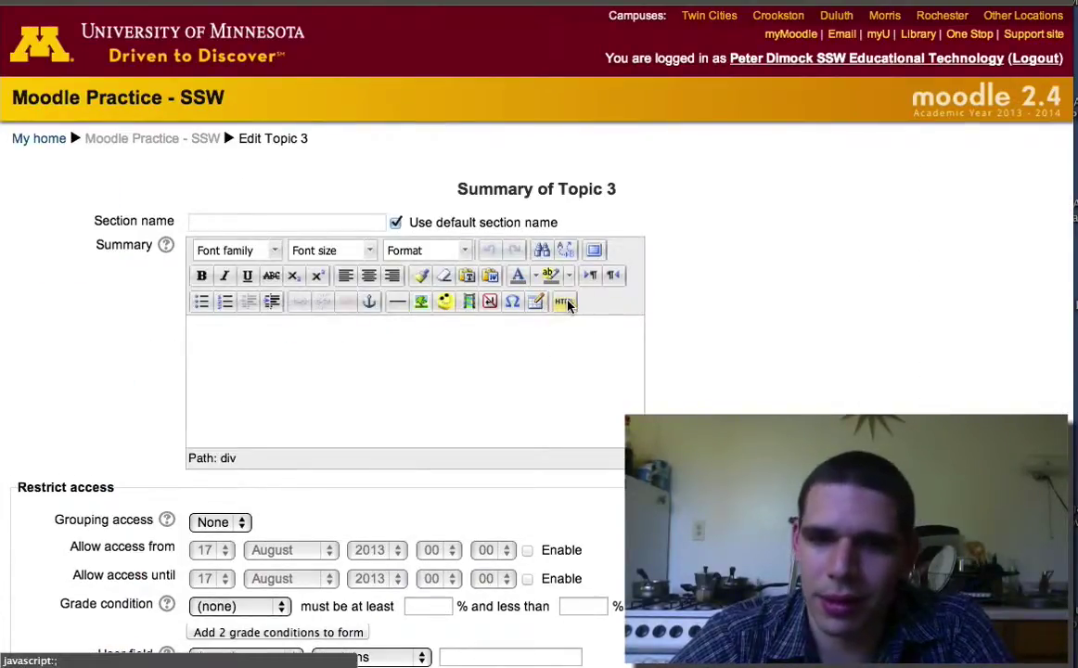
click(563, 302)
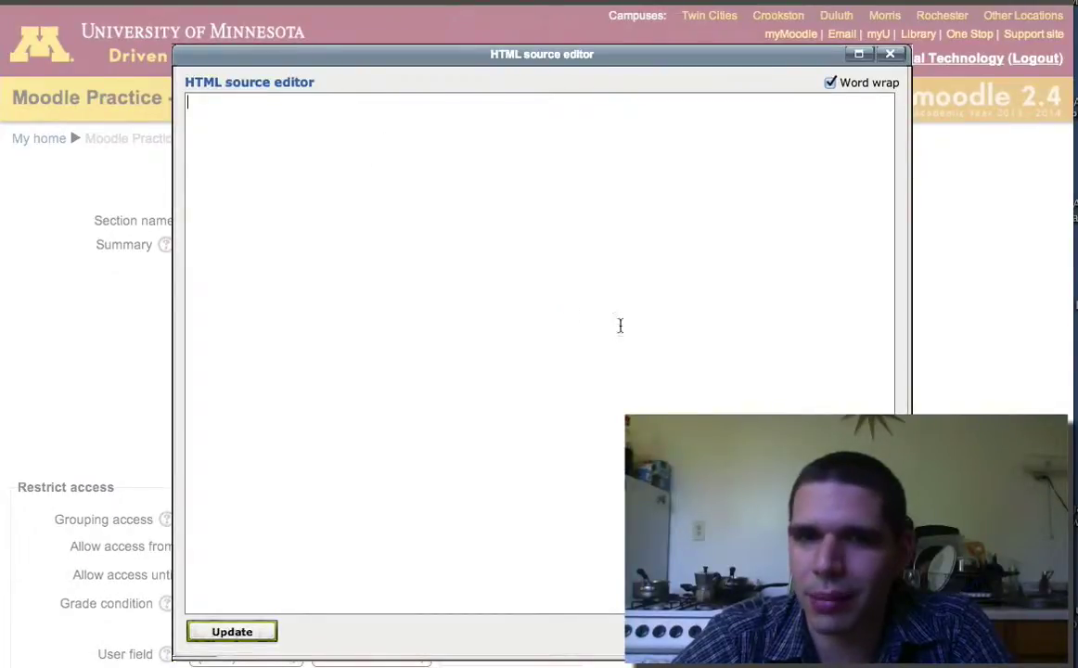
click(891, 58)
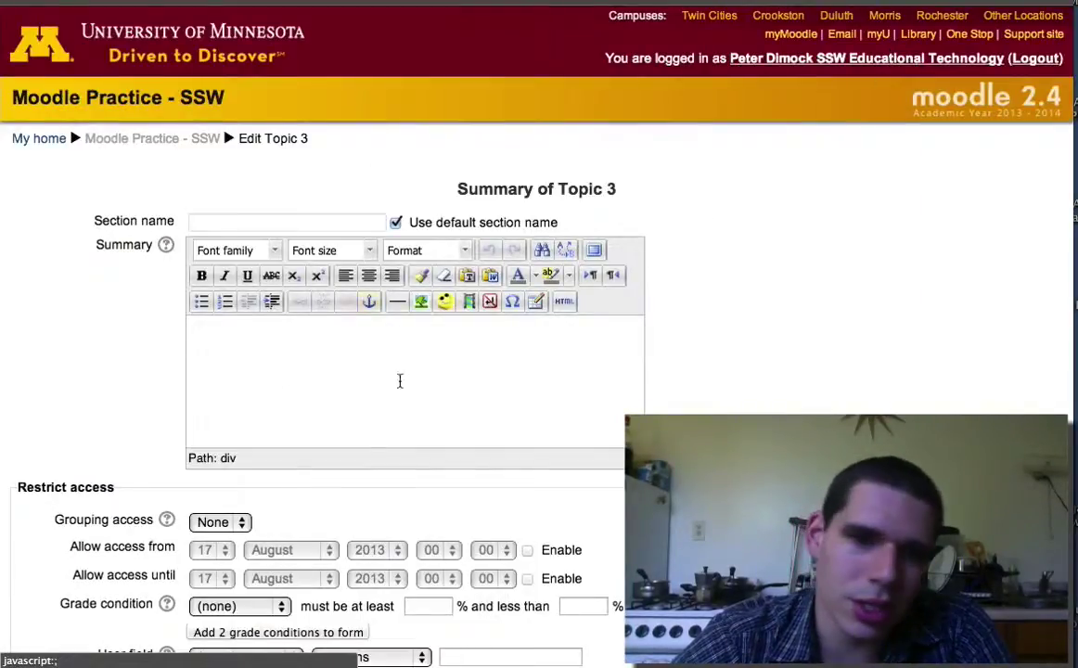
- Start a bulleted list in the summary and replace Topic 3's default section name with "Poverty"
click(202, 301)
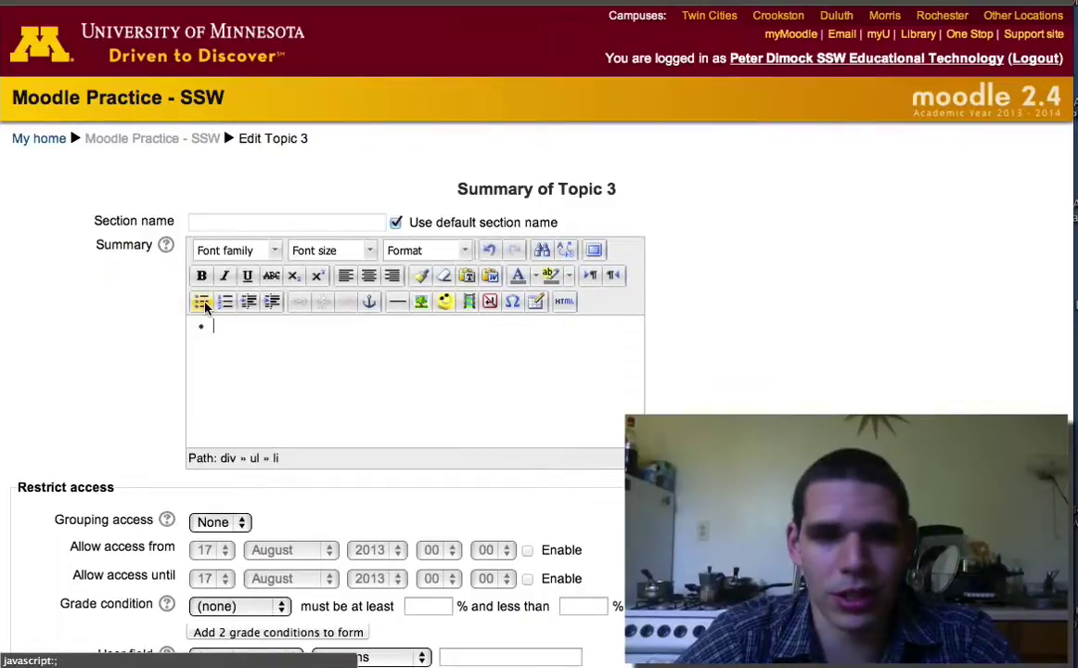
click(395, 222)
click(336, 223)
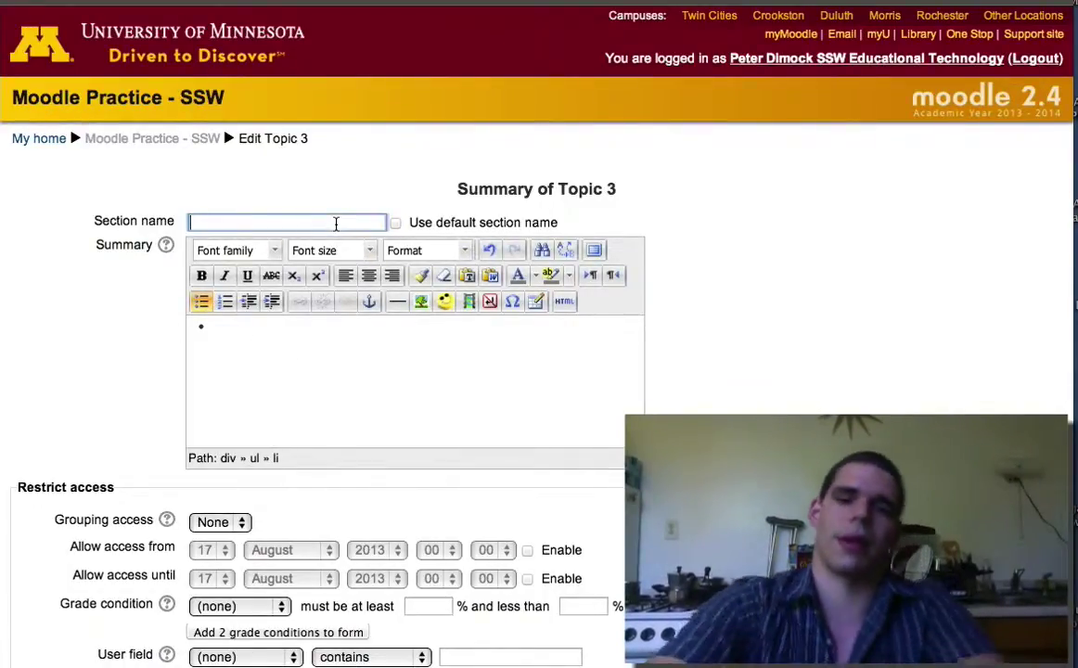
text(Poverty)
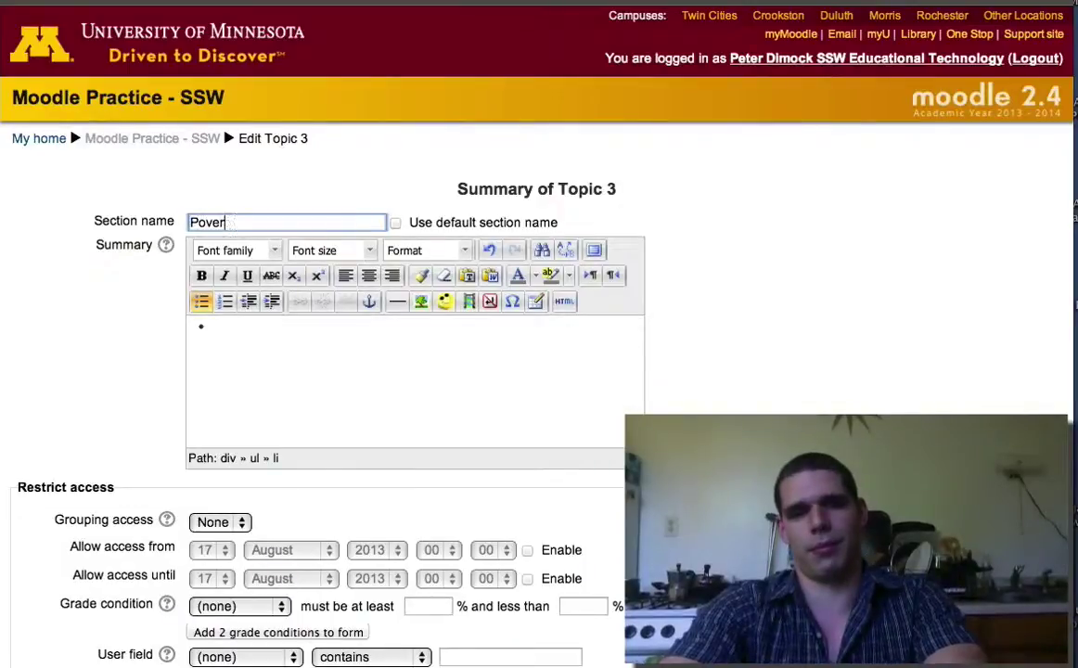
- Enter "In the US" and "Minnesota" as the first two bullets of the Poverty section's summary
click(294, 326)
text(IN the)
key(BackSpace)
key(BackSpace)
key(BackSpace)
key(BackSpace)
key(BackSpace)
text(n t)
key(BackSpace)
key(BackSpace)
text(the US)
key(Return)
text(Minnesota)
key(Return)
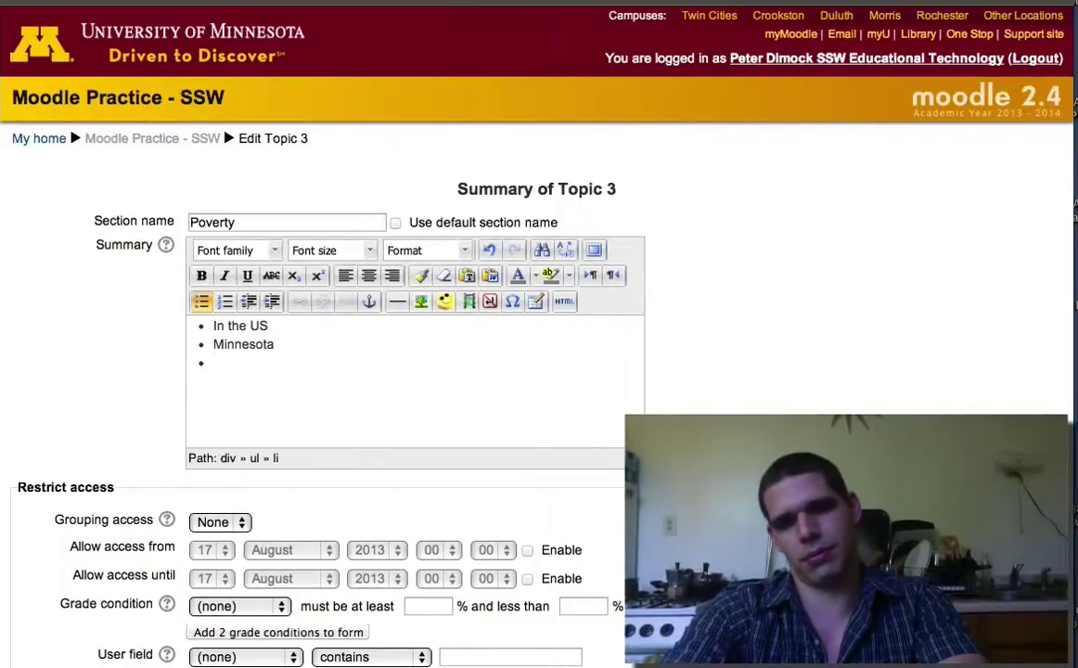
- Add the bullets "Causes", "Possible Solutions" and "Different Perspectives." to the summary list
text(Causes)
key(Return)
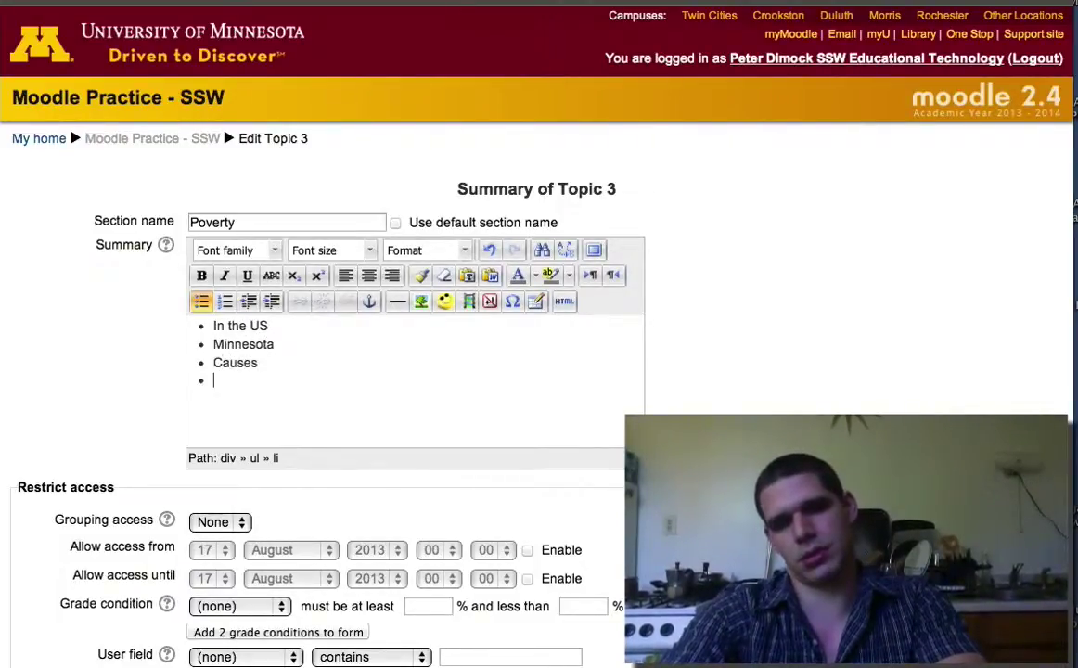
text(Possible Solutions)
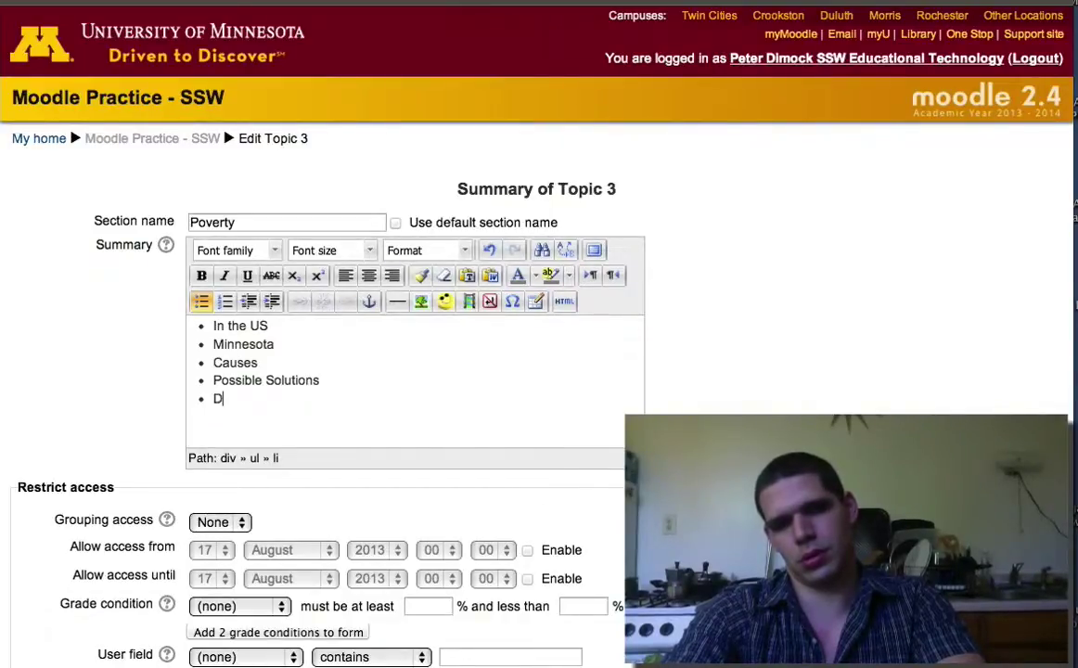
text(ifferent Prespec)
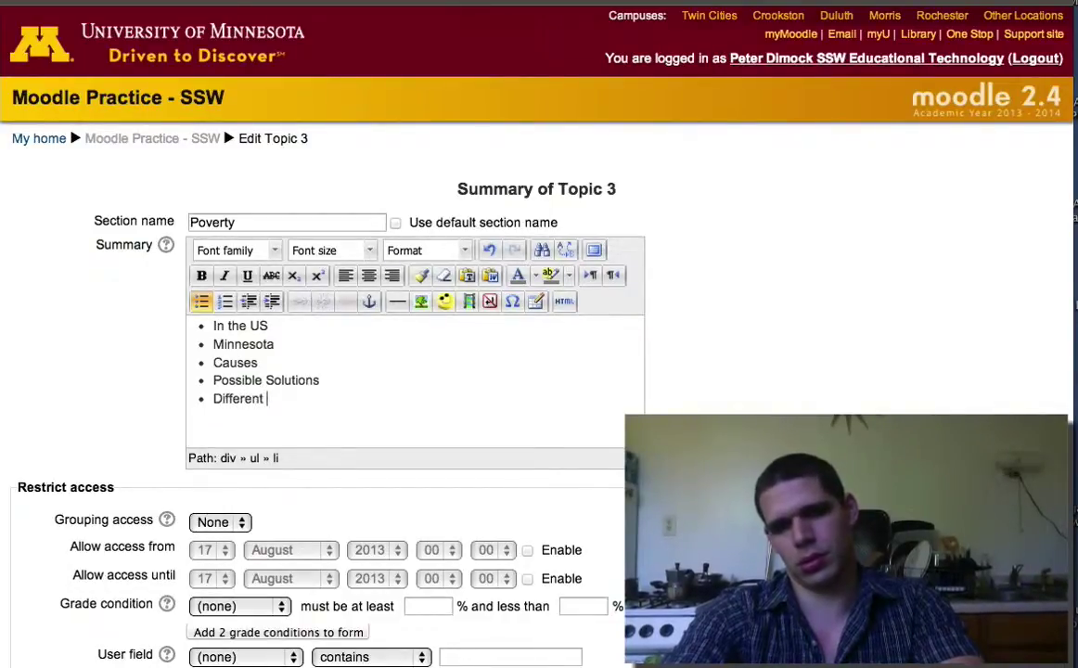
key(BackSpace)
key(BackSpace)
key(BackSpace)
text(erpesctives)
key(BackSpace)
key(BackSpace)
key(BackSpace)
key(BackSpace)
key(BackSpace)
text(spectives.)
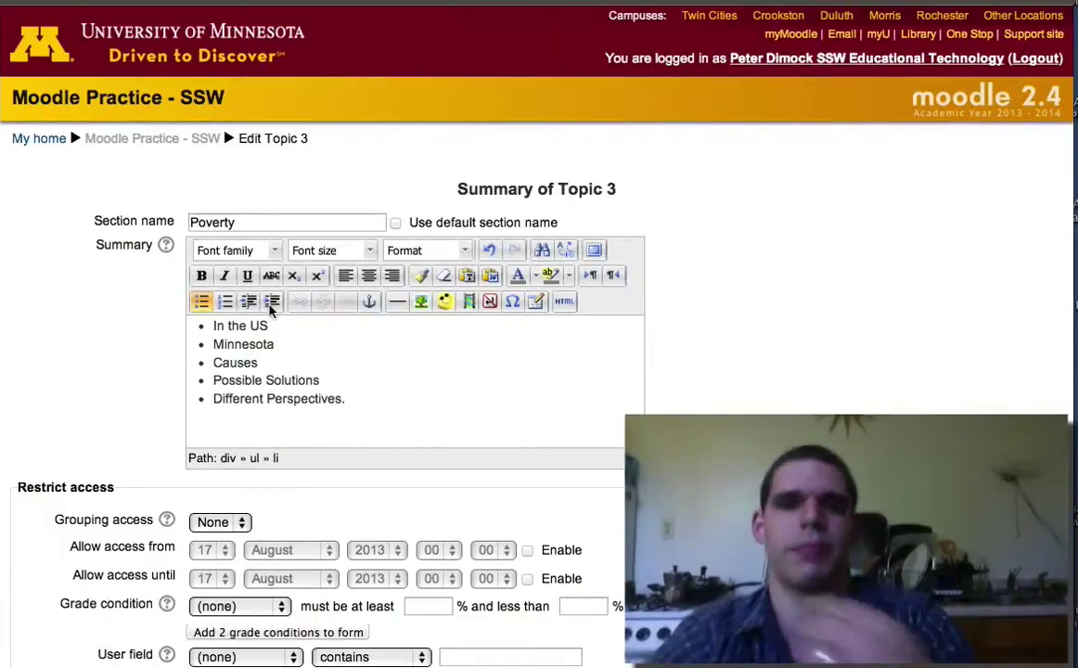
- Examine the HTML source of the bulleted summary and close the source editor without changing the code
scroll(433, 314, down, 3)
scroll(433, 314, up, 2)
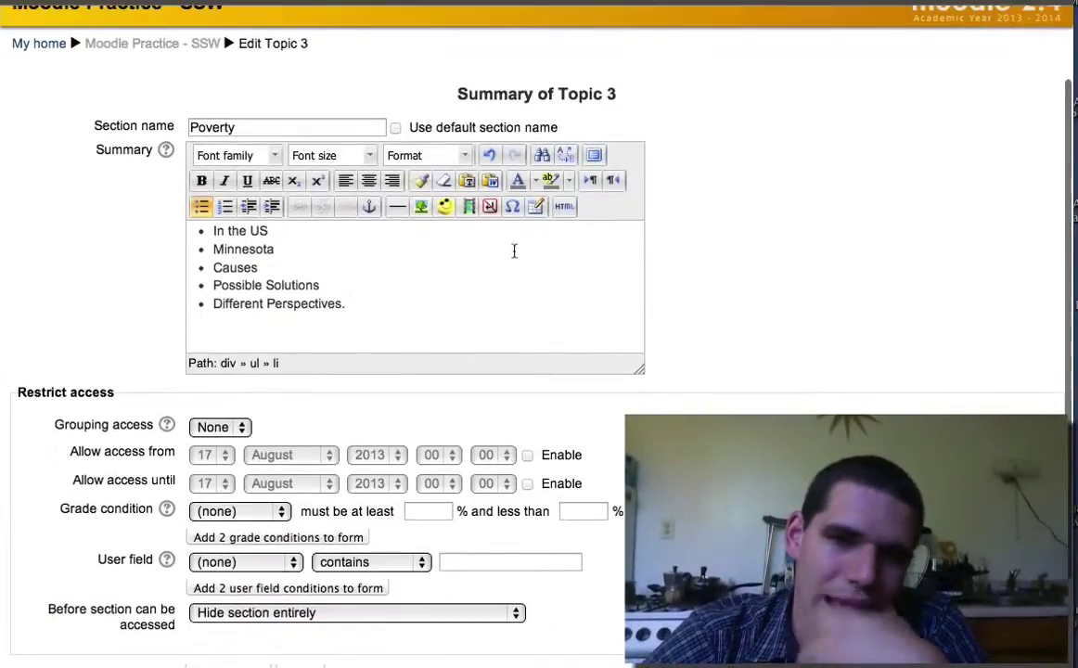
click(563, 206)
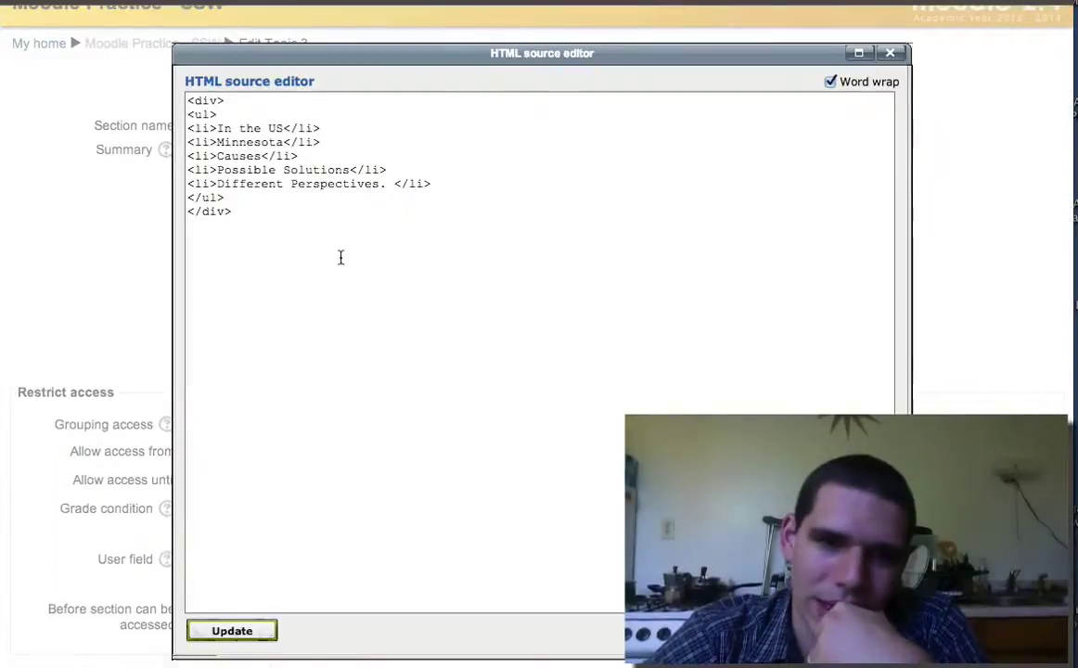
drag(317, 231, 198, 77)
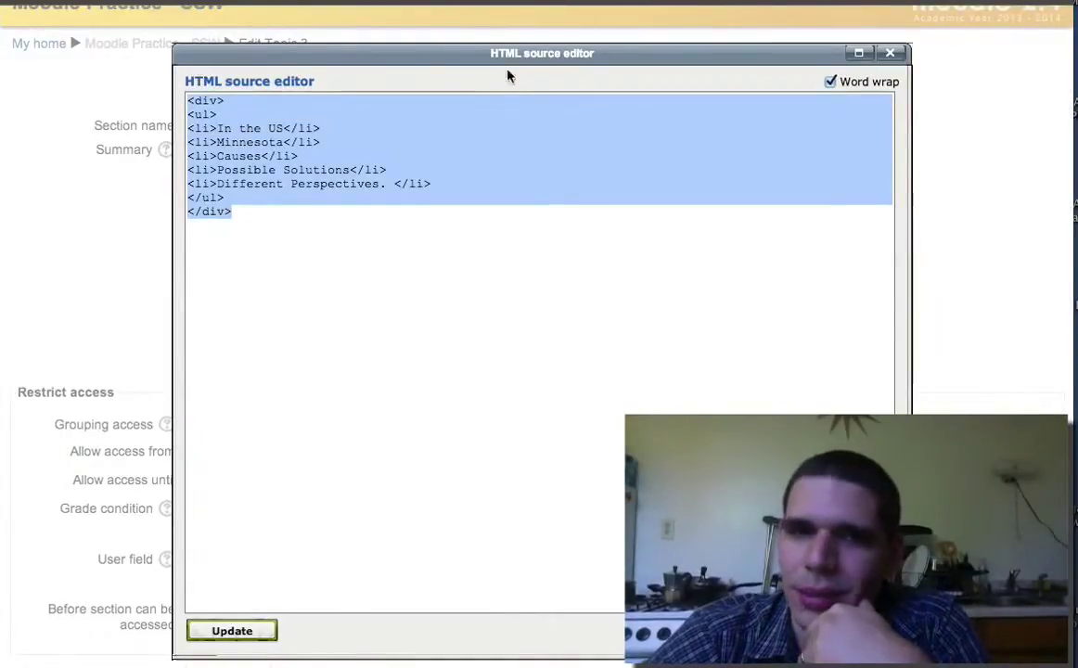
click(890, 54)
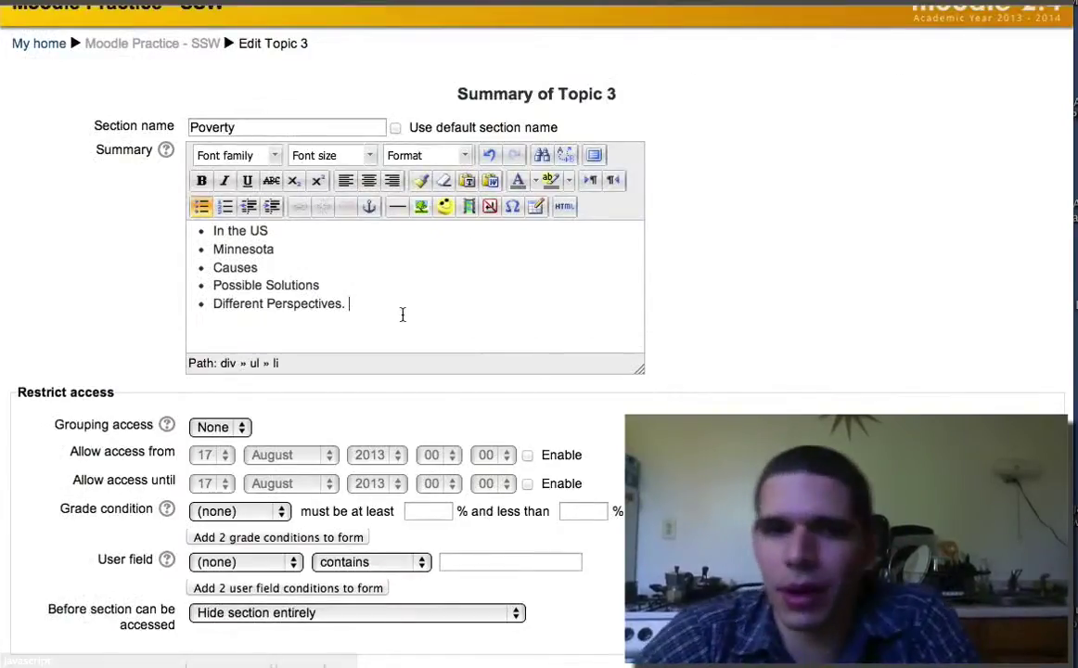
key(ctrl+a)
click(437, 306)
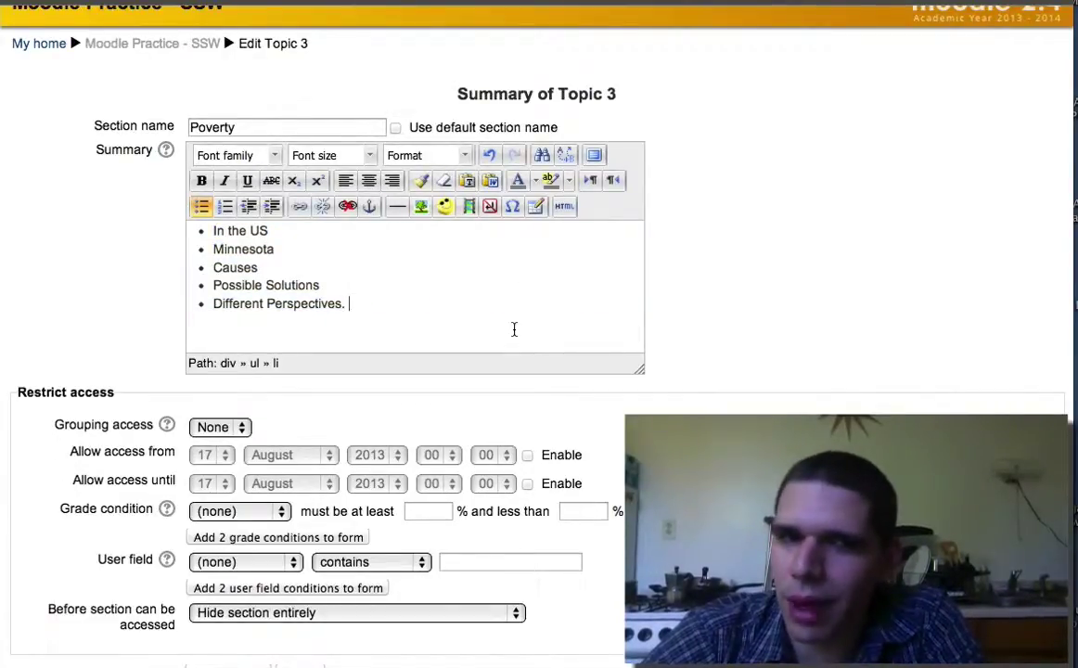
- Save the Poverty section's name and summary and review the sections on the course page
scroll(514, 329, down, 3)
click(229, 556)
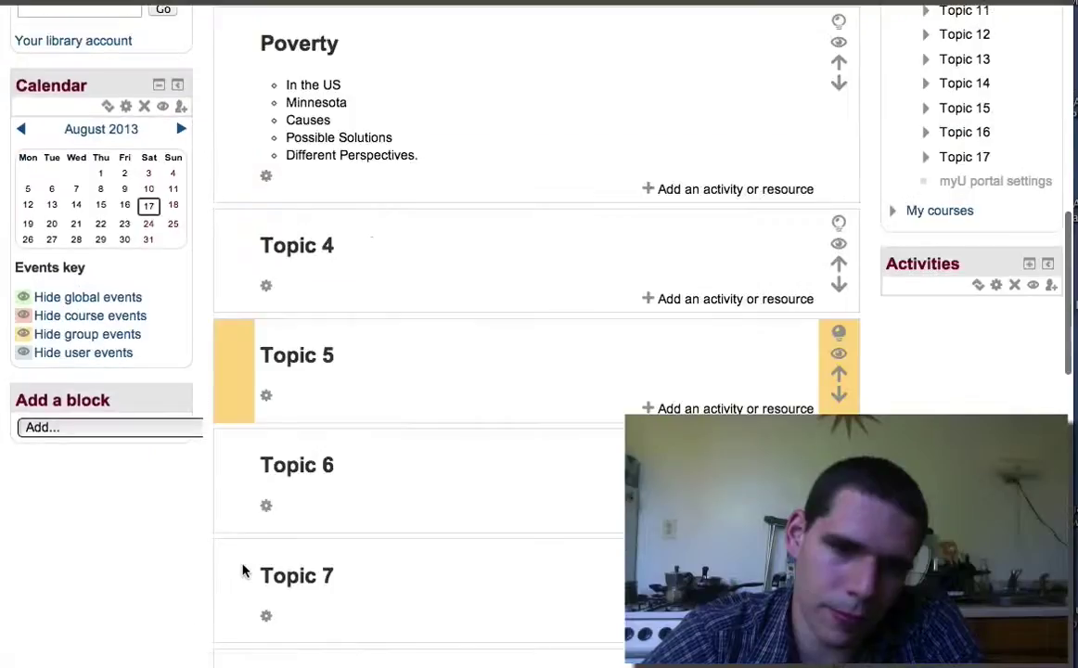
scroll(243, 571, up, 5)
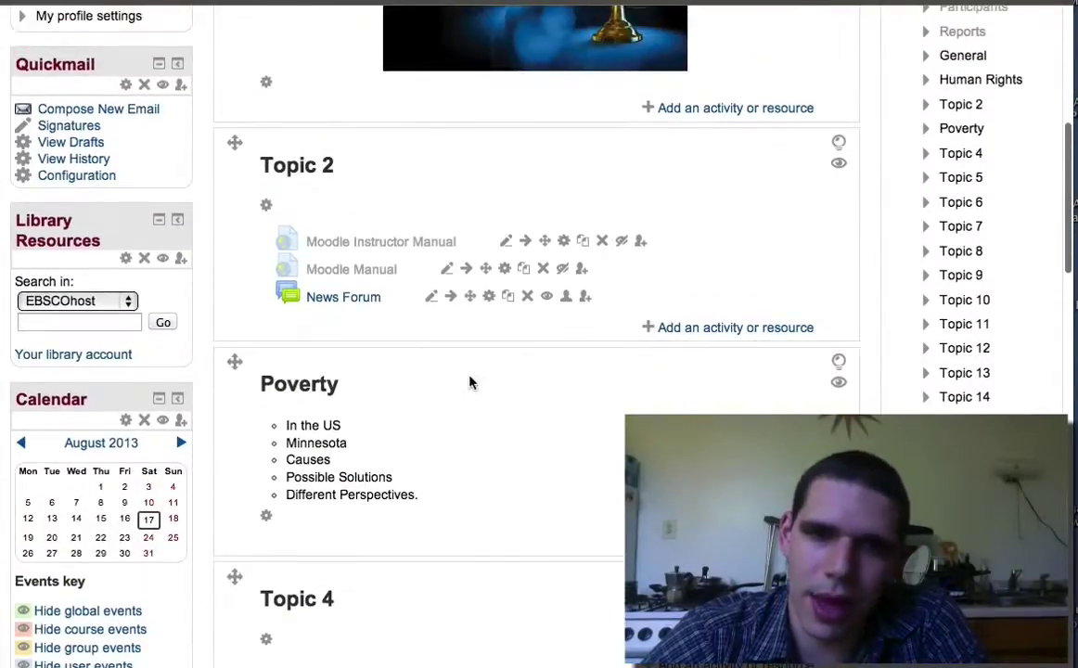
scroll(471, 382, up, 5)
scroll(470, 382, down, 7)
scroll(471, 383, up, 6)
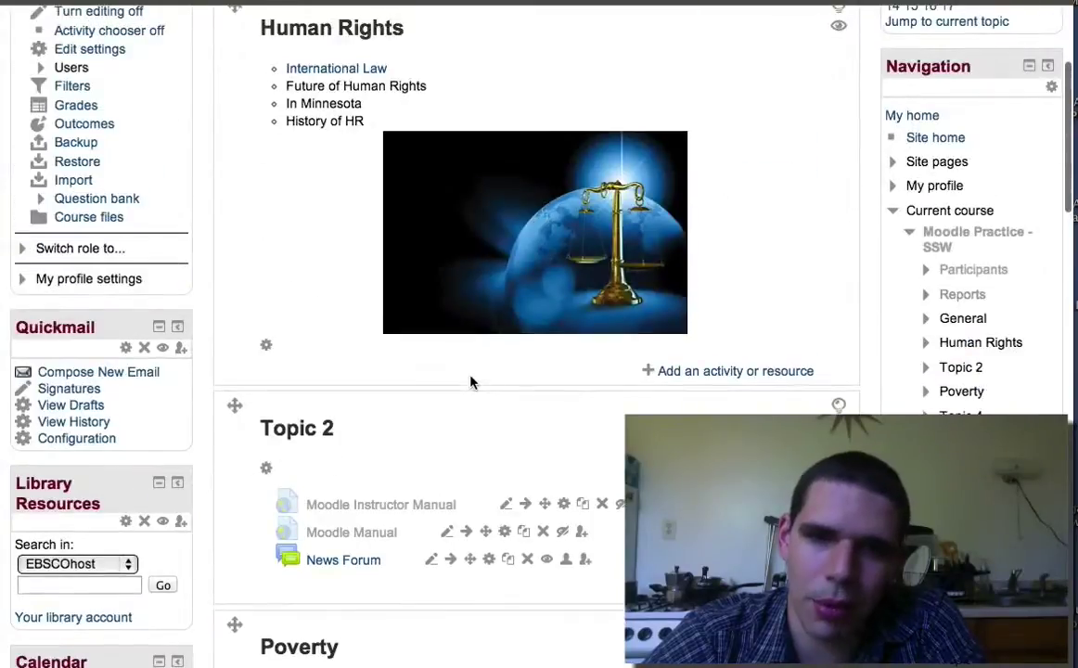
scroll(470, 382, down, 4)
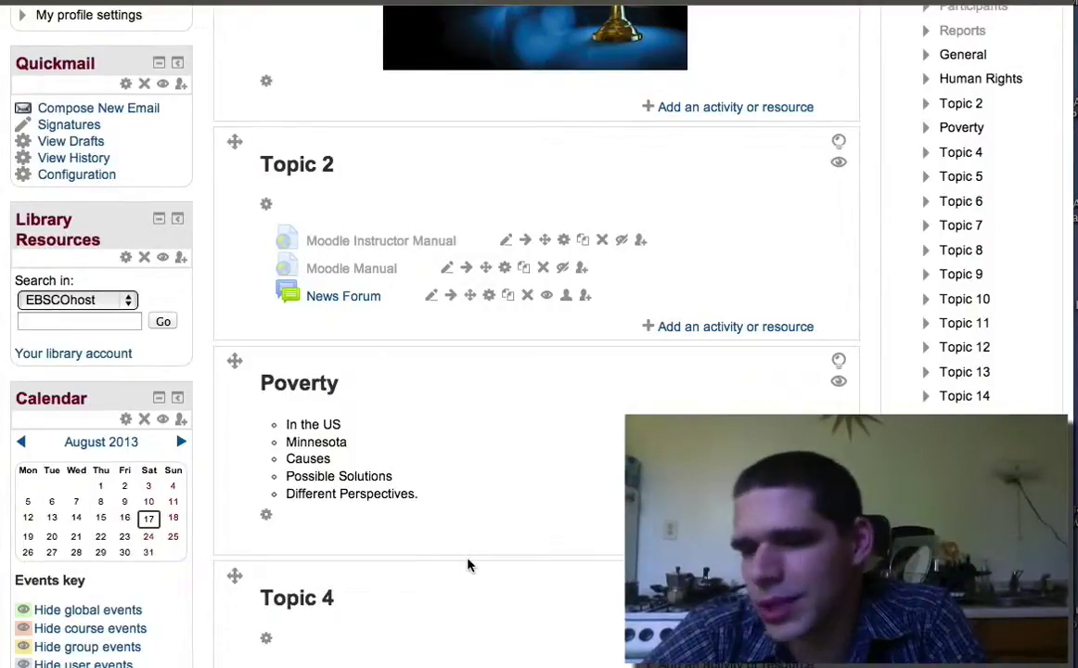
scroll(468, 565, up, 2)
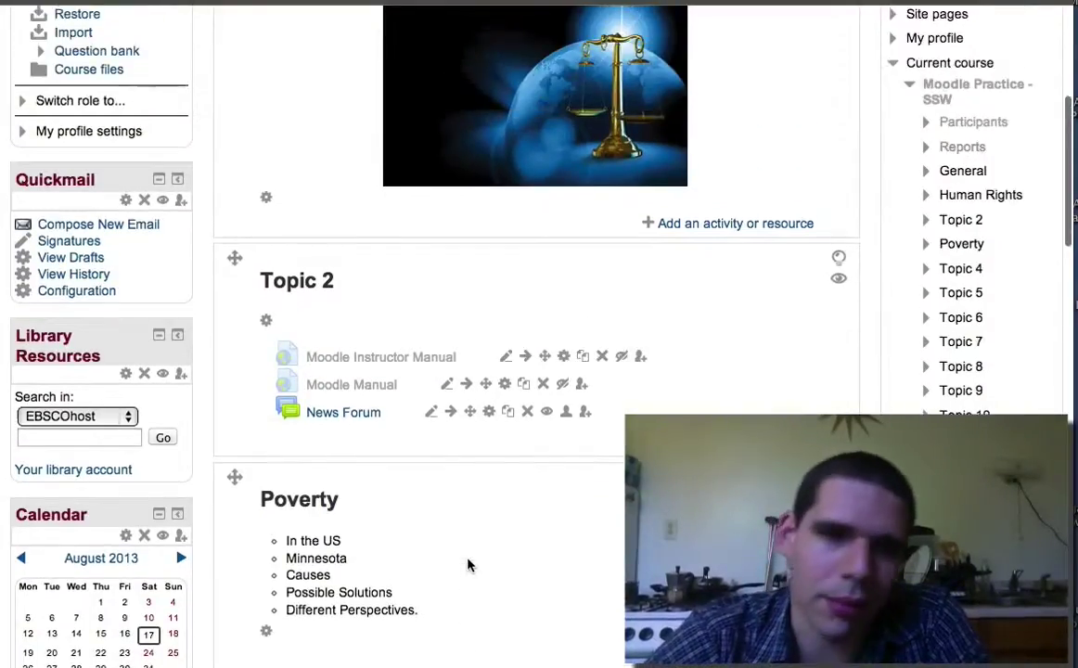
- Replace Topic 2's default section name with "Civil Rights"
click(264, 323)
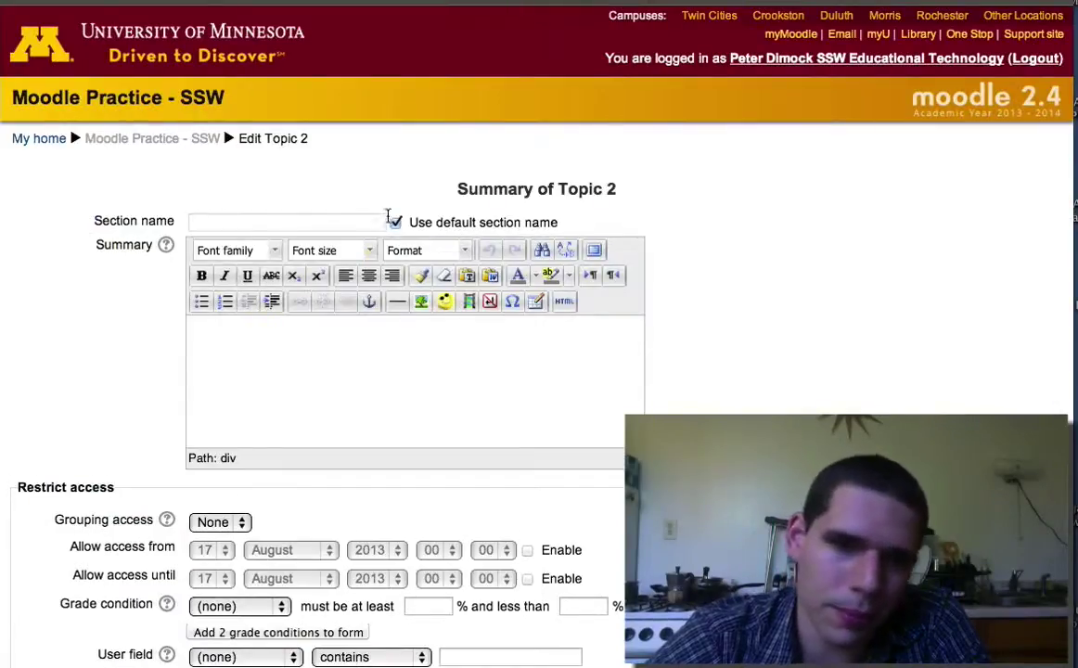
click(393, 223)
click(338, 223)
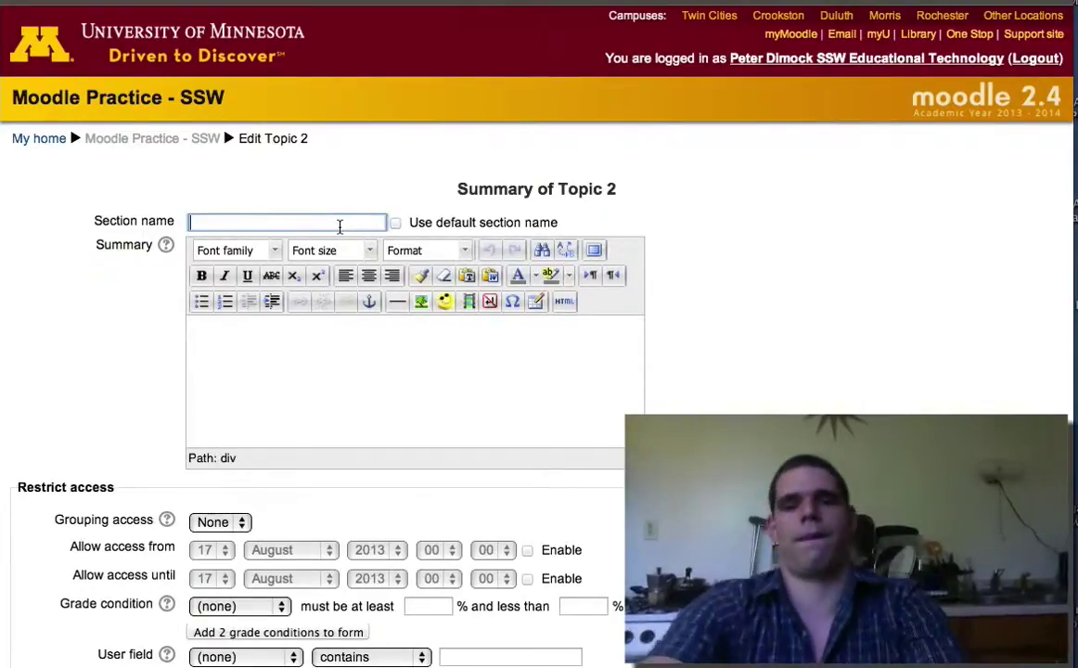
text(Civil Rights)
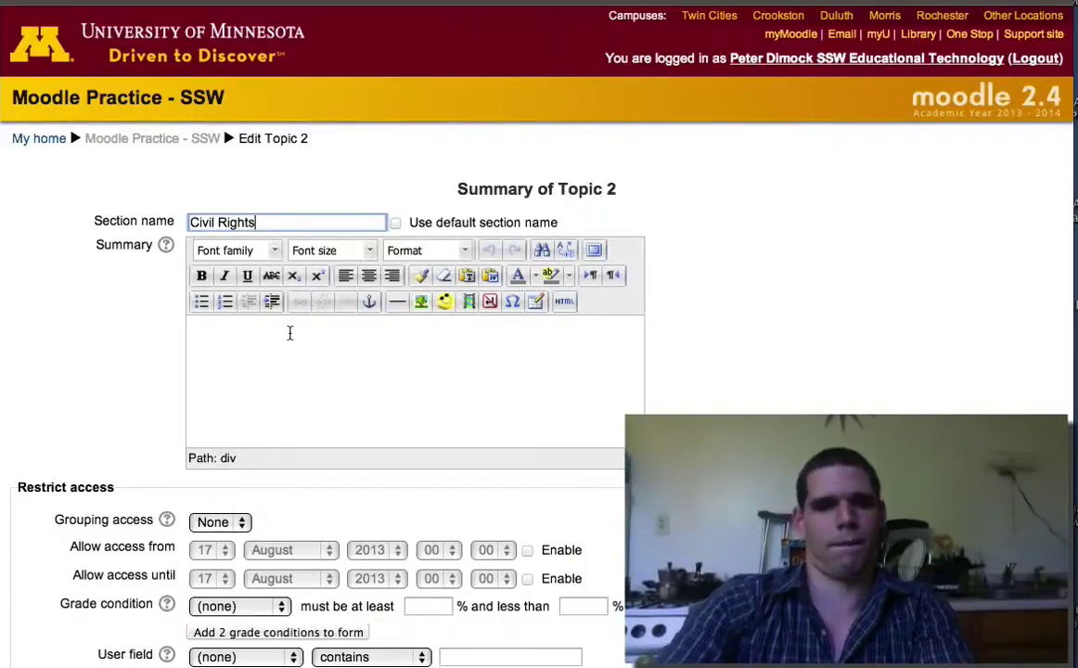
- Enter a bulleted summary for the Civil Rights section listing "History", "Martin Luther King", "Gandhi" and "United Nations"
click(289, 332)
click(202, 302)
text(History)
key(Return)
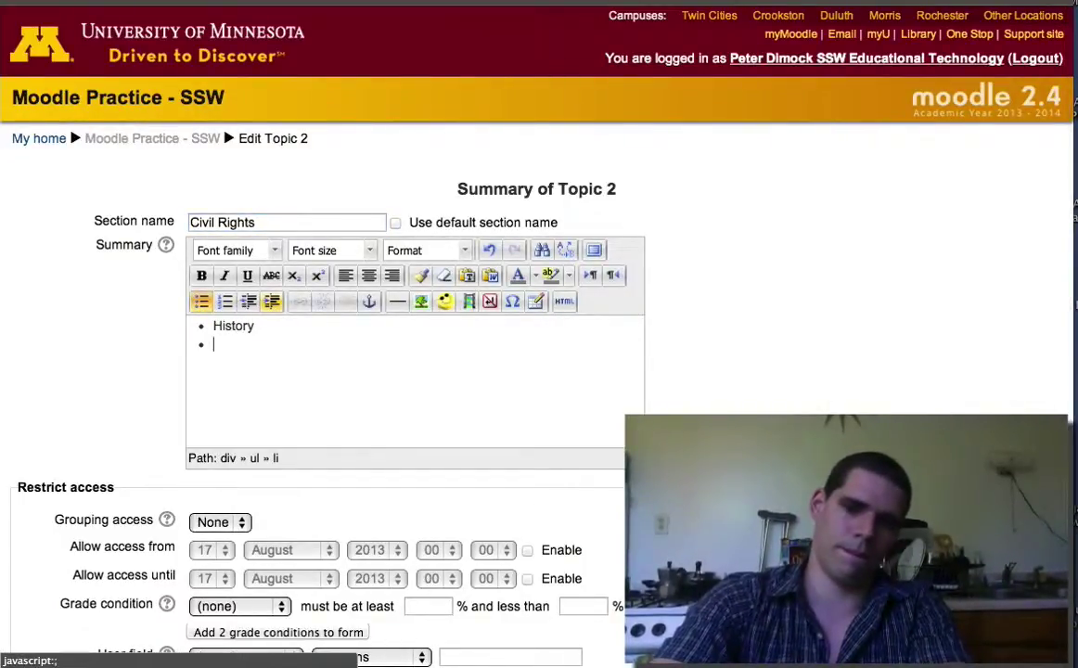
text(Martin Luther King Ga)
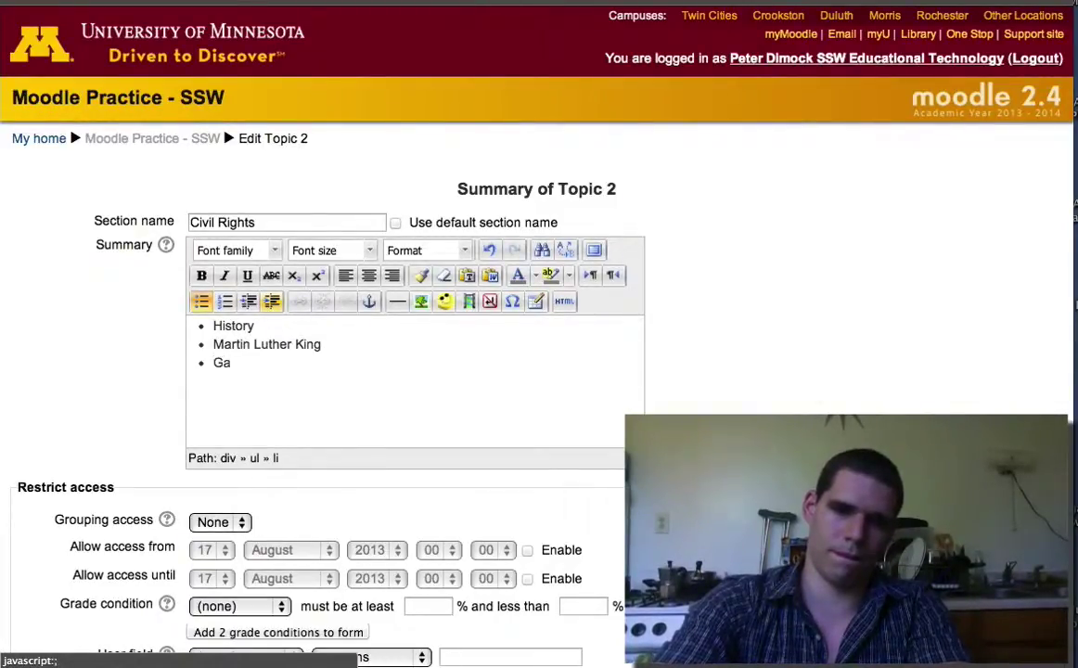
text(ndhi)
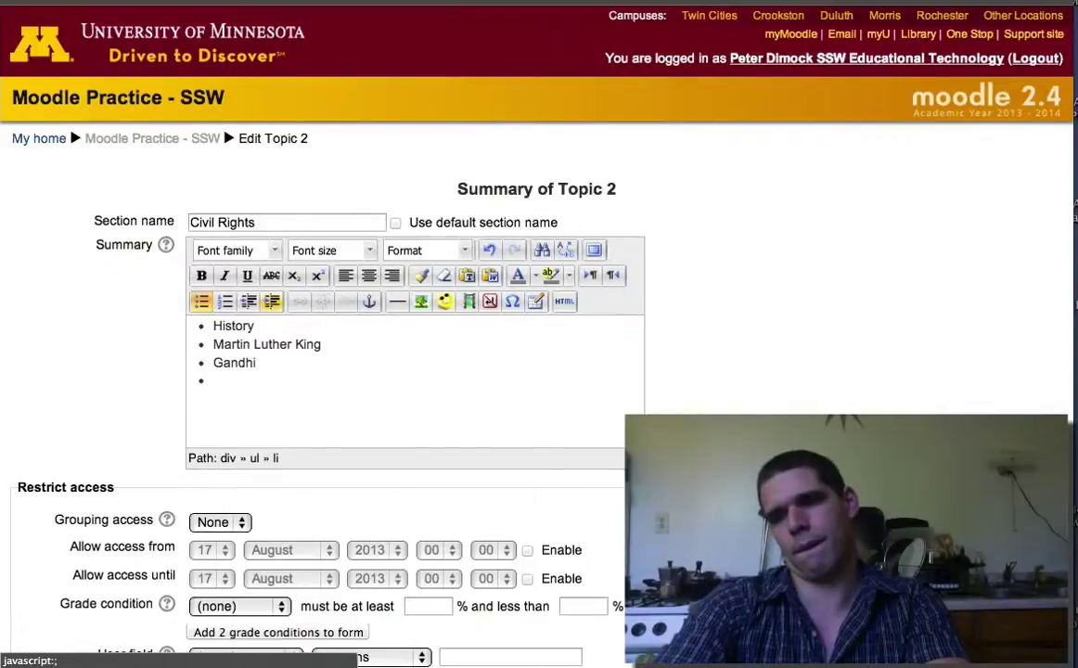
text(United Nations)
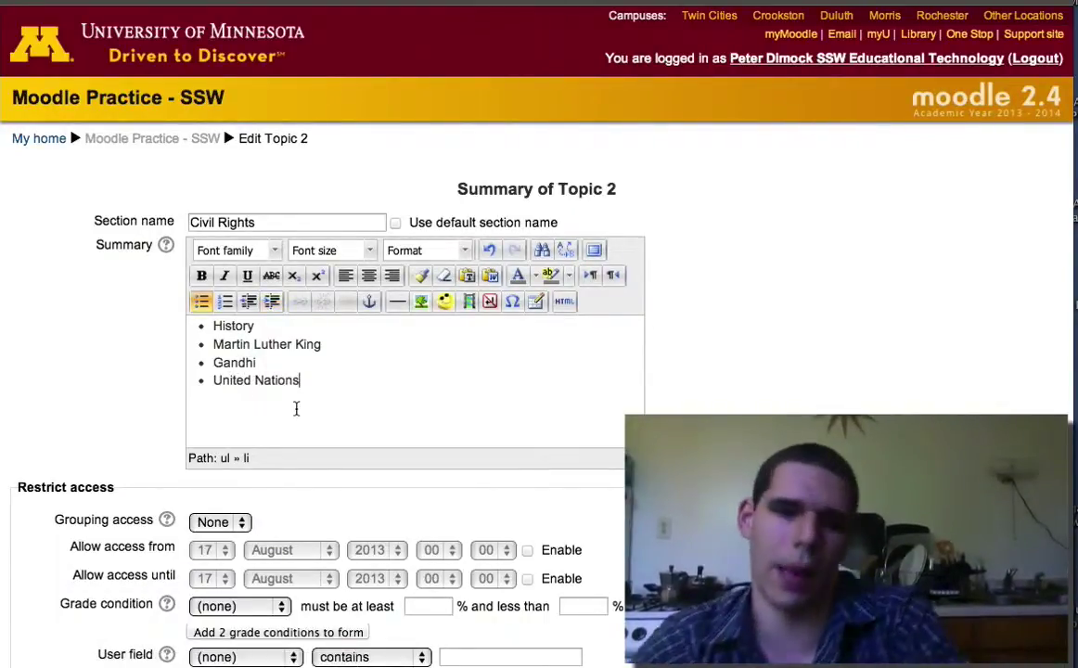
- Examine the HTML source of the Civil Rights summary and close the source editor without editing the code
scroll(296, 409, down, 1)
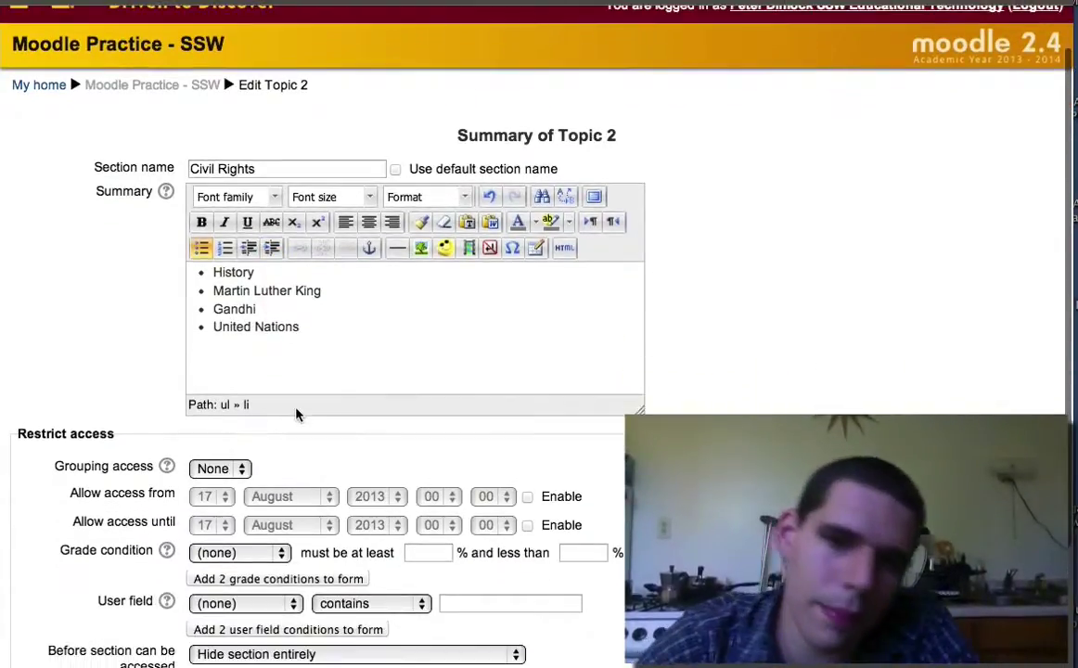
click(564, 249)
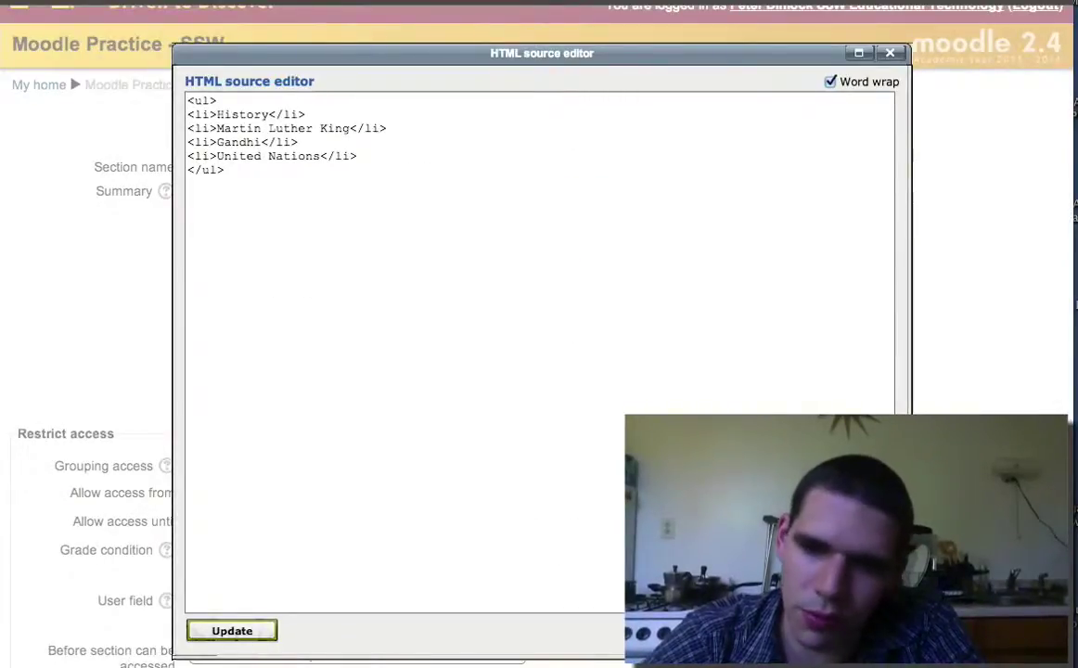
click(232, 631)
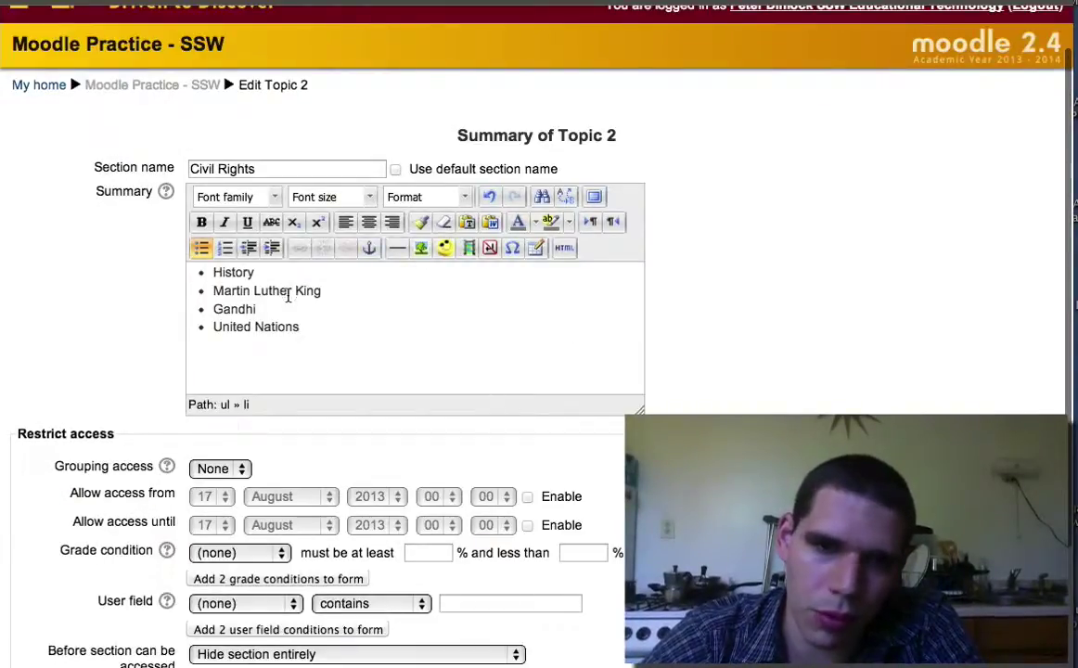
- Examine the general, popup, events and advanced link settings for the "History" bullet, and close them without inserting a link
click(201, 272)
click(202, 272)
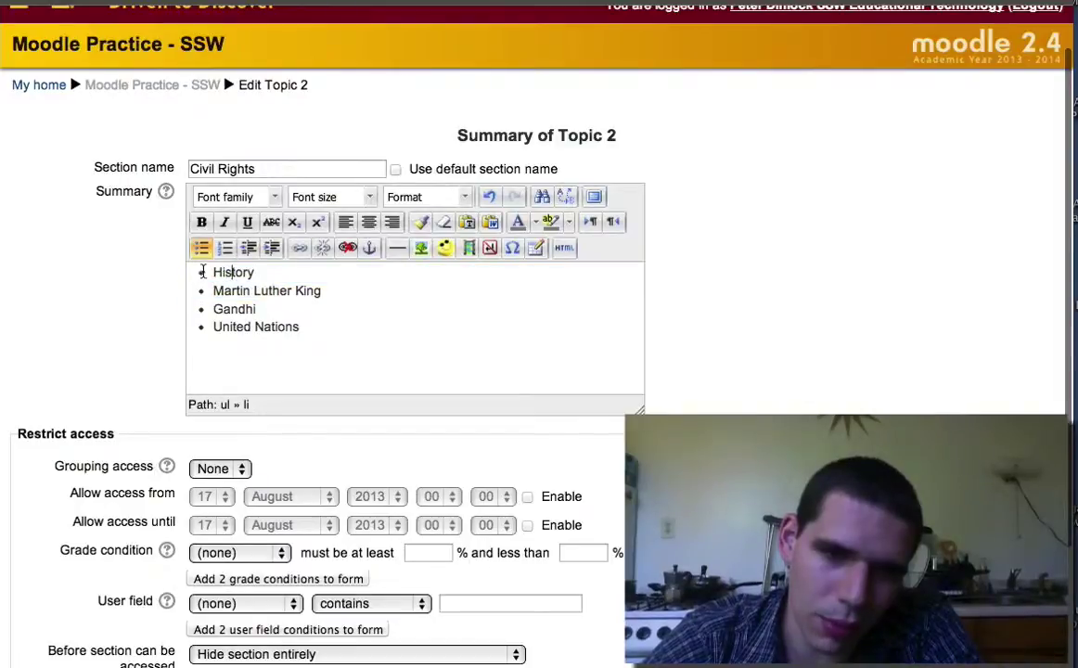
drag(201, 272, 255, 272)
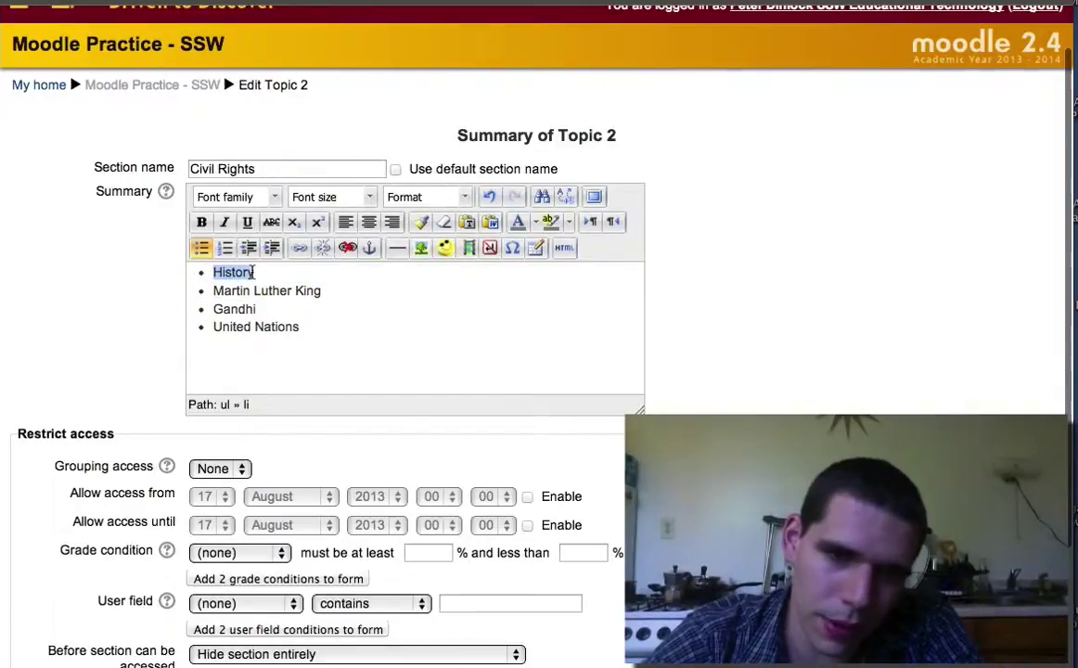
click(299, 249)
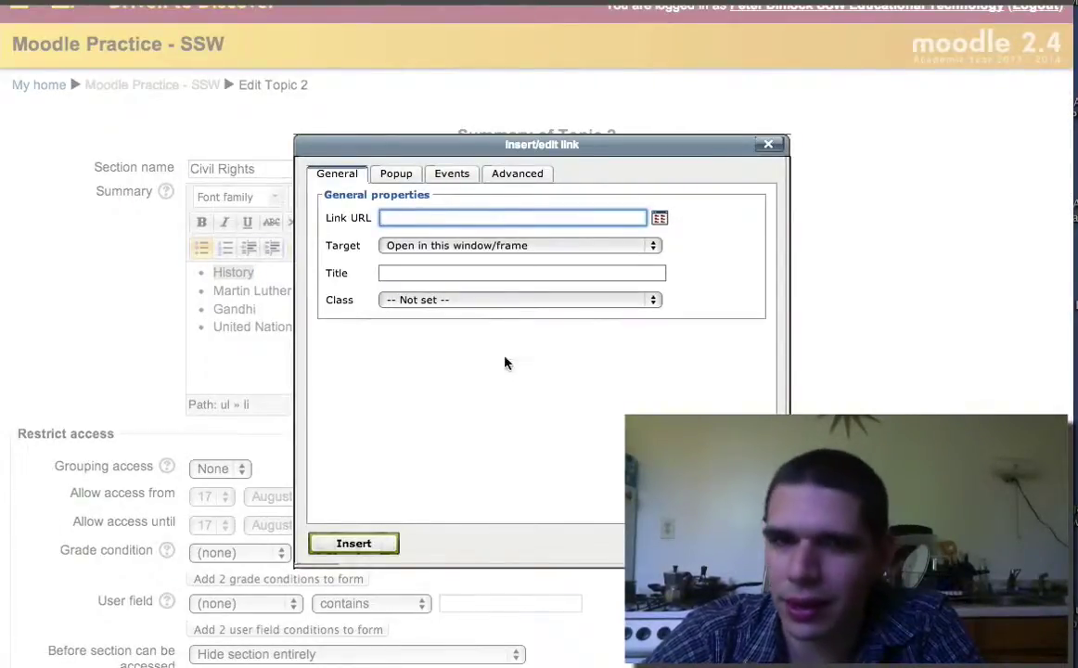
click(394, 177)
click(450, 177)
click(513, 178)
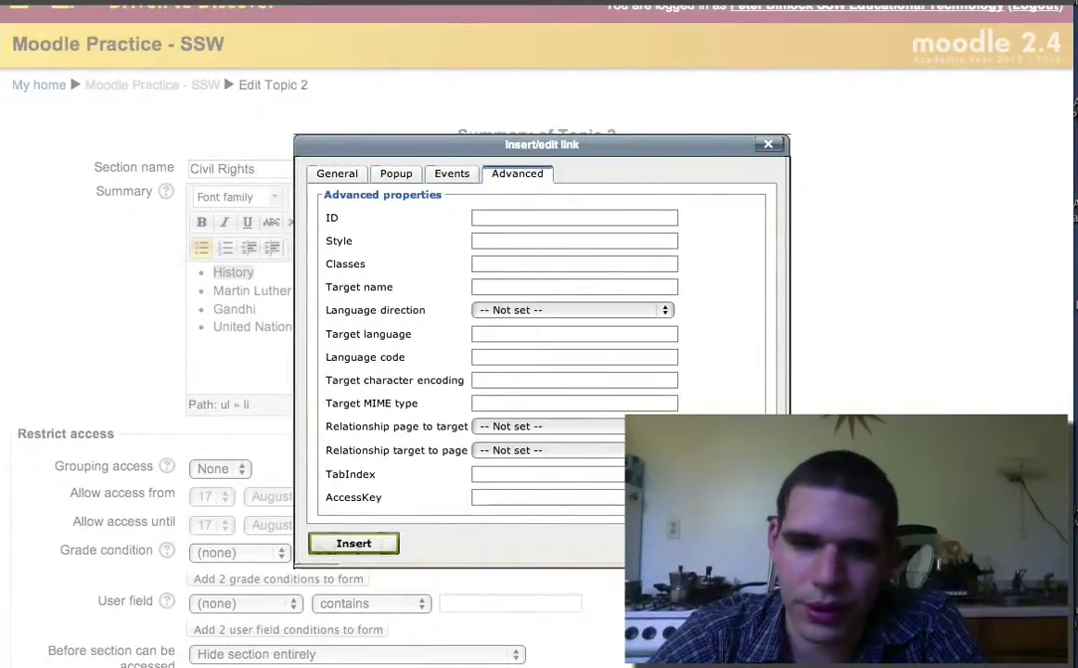
key(Escape)
click(496, 342)
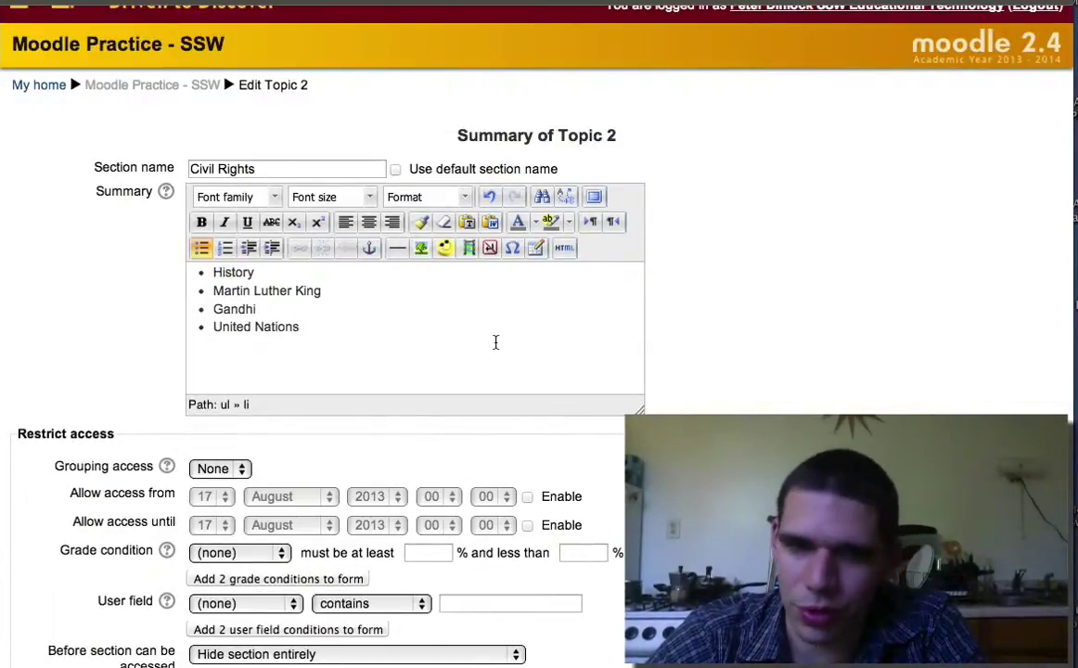
- Save the Civil Rights section and reopen its summary for editing
scroll(496, 343, down, 4)
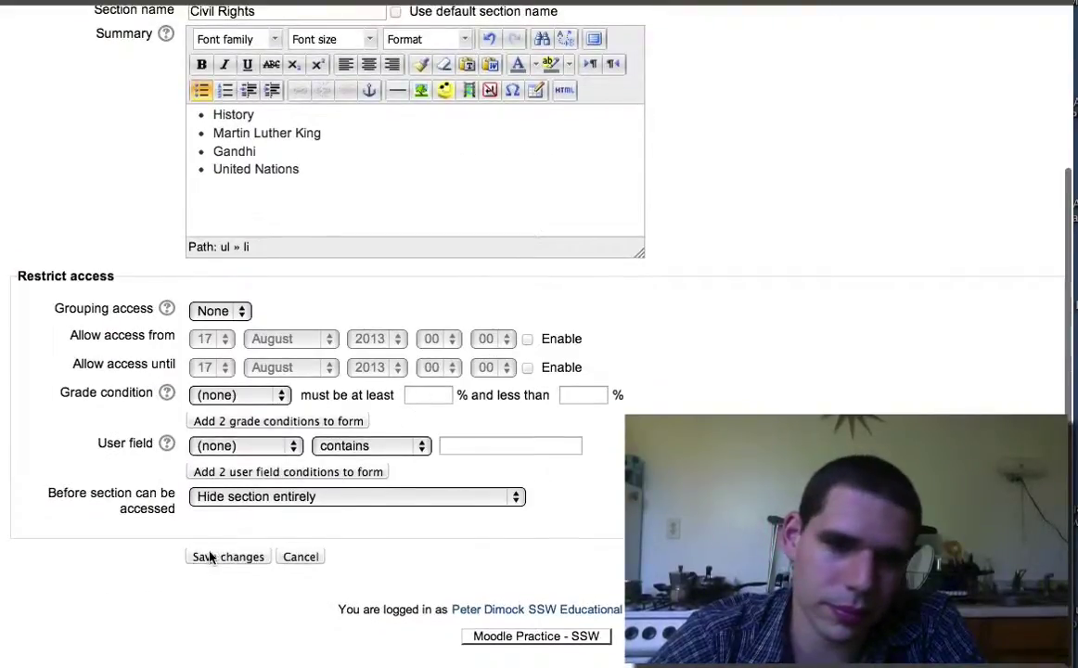
click(209, 557)
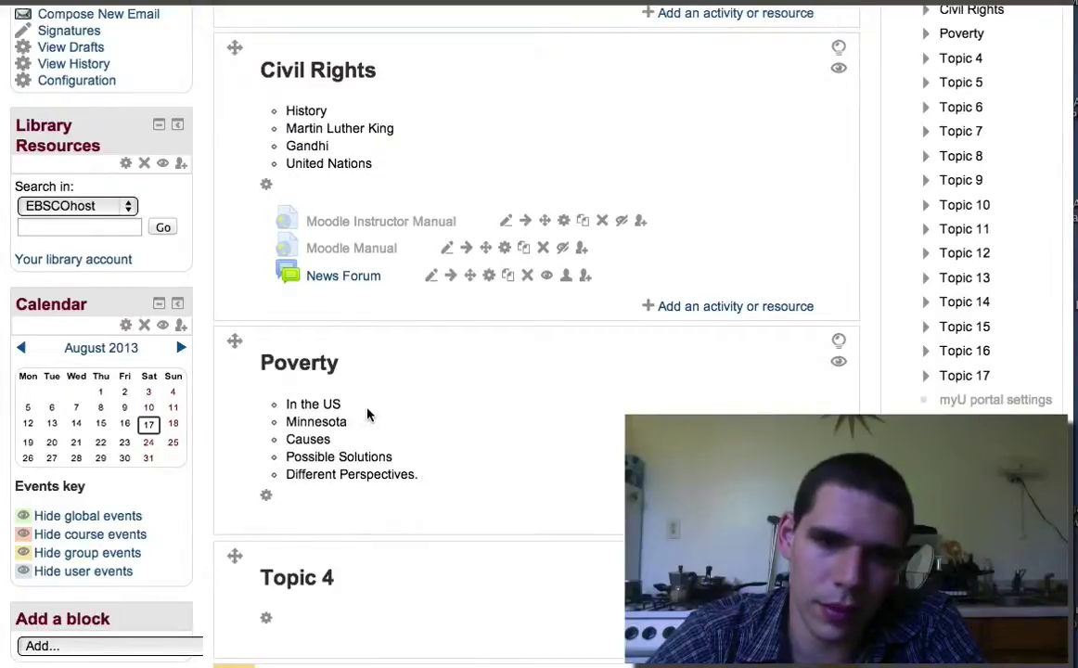
scroll(270, 318, up, 1)
click(267, 256)
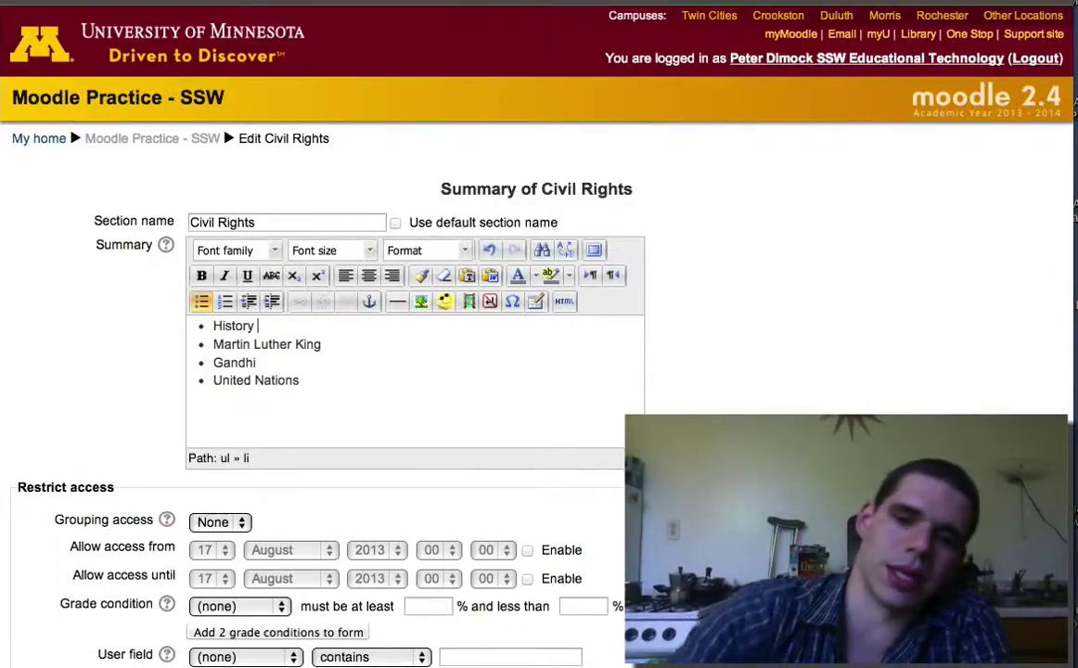
- Add the indented sub-bullet "Write on the forum by Wednesday" under "United Nations" in the summary
click(312, 384)
key(Return)
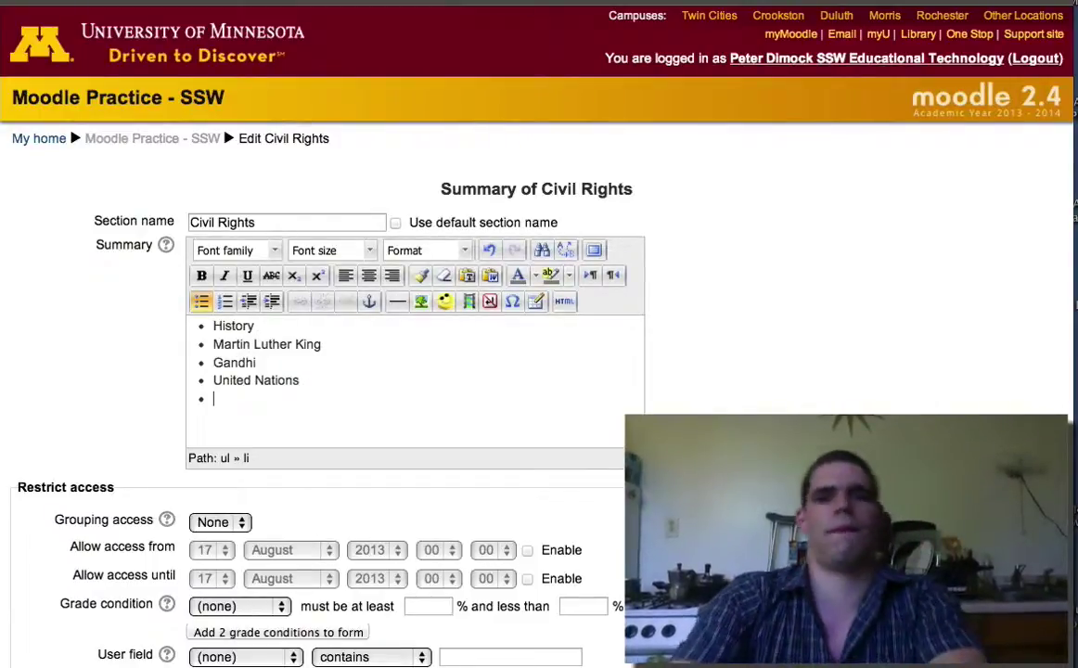
key(Tab)
text(W)
key(BackSpace)
text(Right on)
key(BackSpace)
key(BackSpace)
key(BackSpace)
key(BackSpace)
key(BackSpace)
key(BackSpace)
key(BackSpace)
text(Write on the )
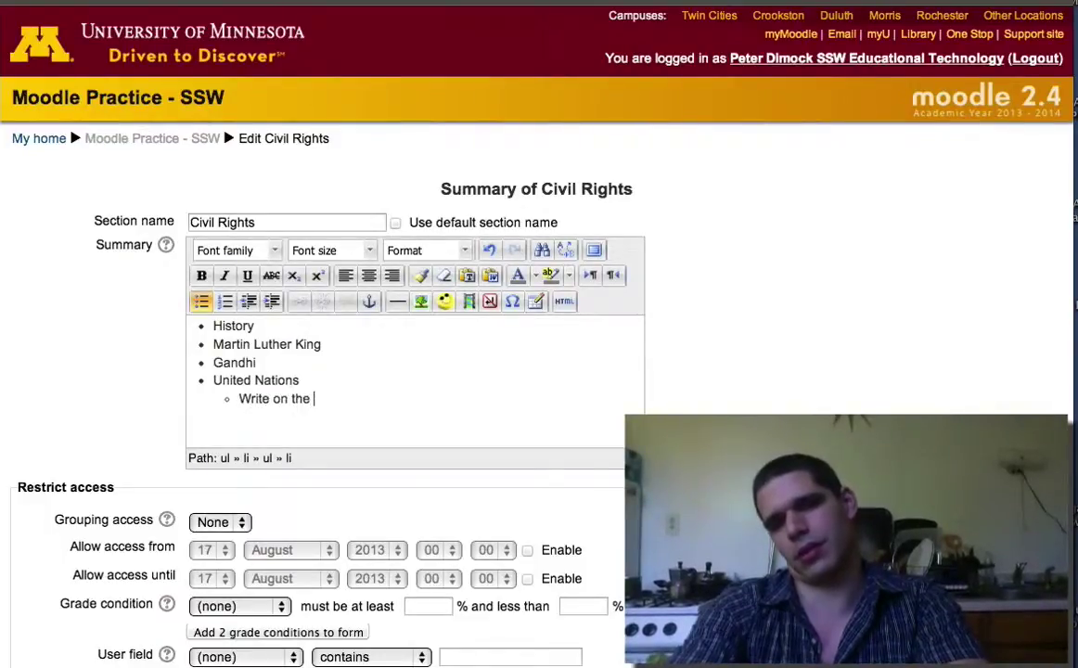
text(forum by Wedn)
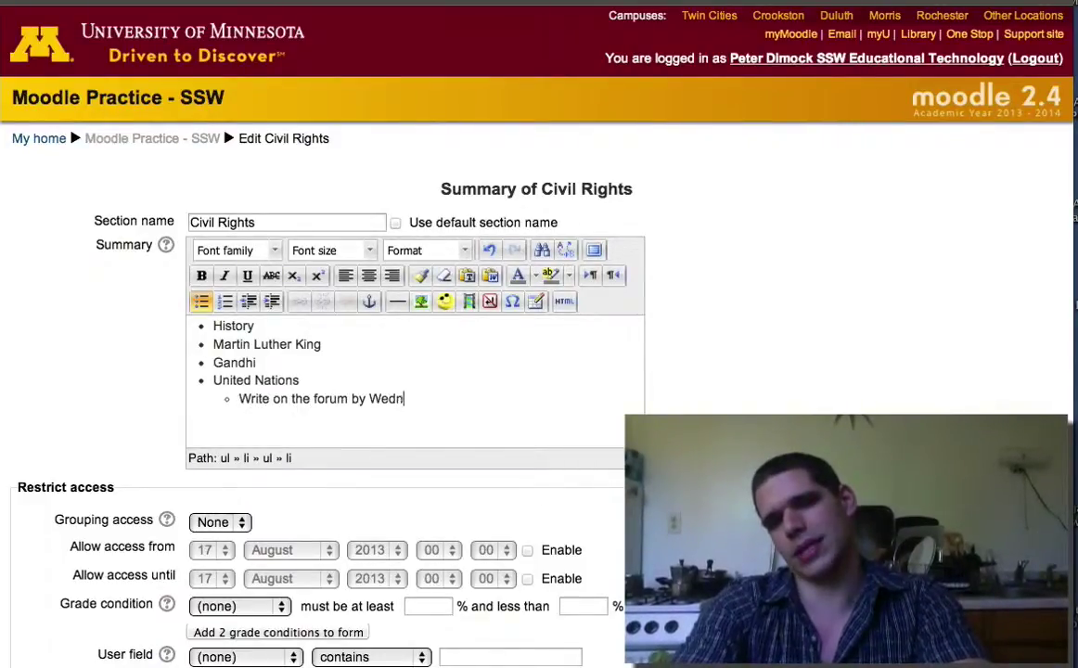
text(esday)
- Add a second sub-bullet reading "Comment on classmate posts by Friday" under "United Nations"
key(Return)
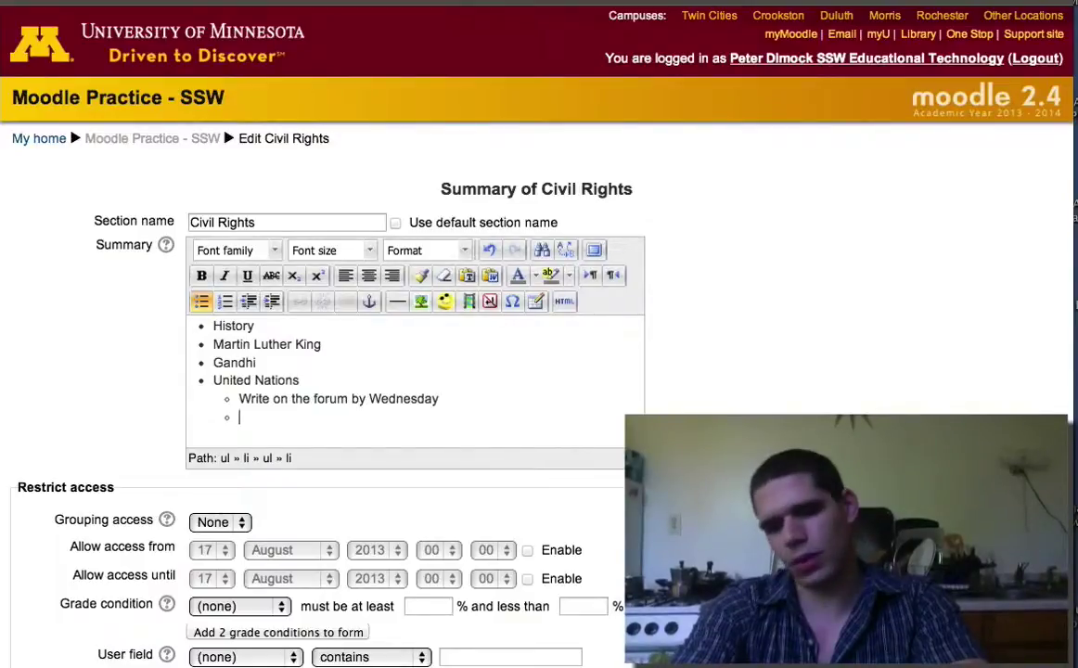
text(Comment on)
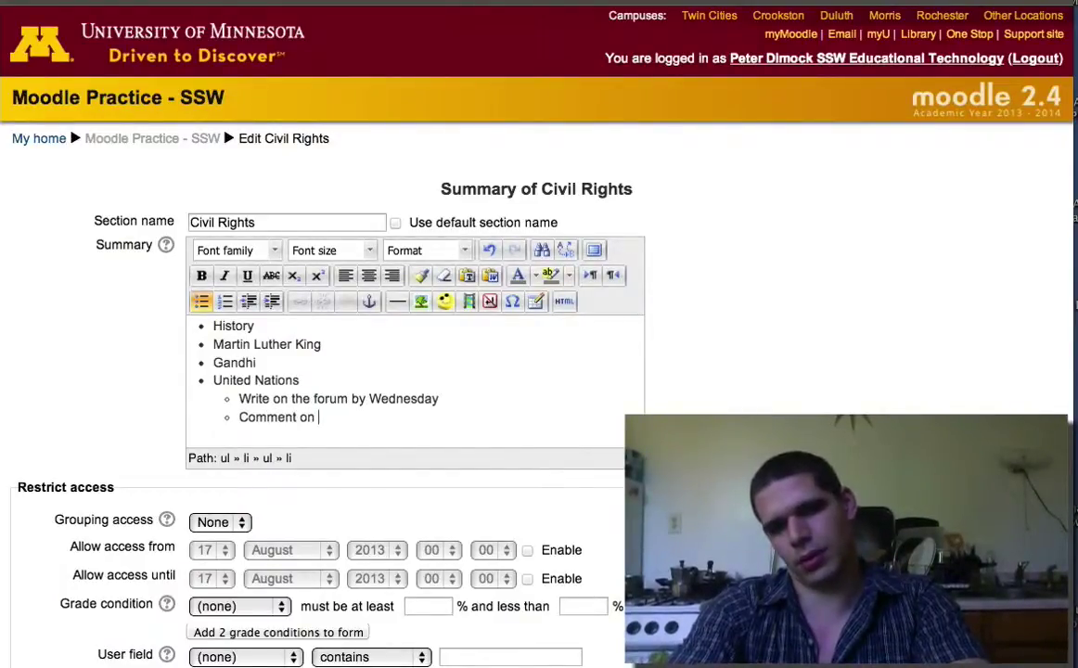
text( classmate posts by Friday)
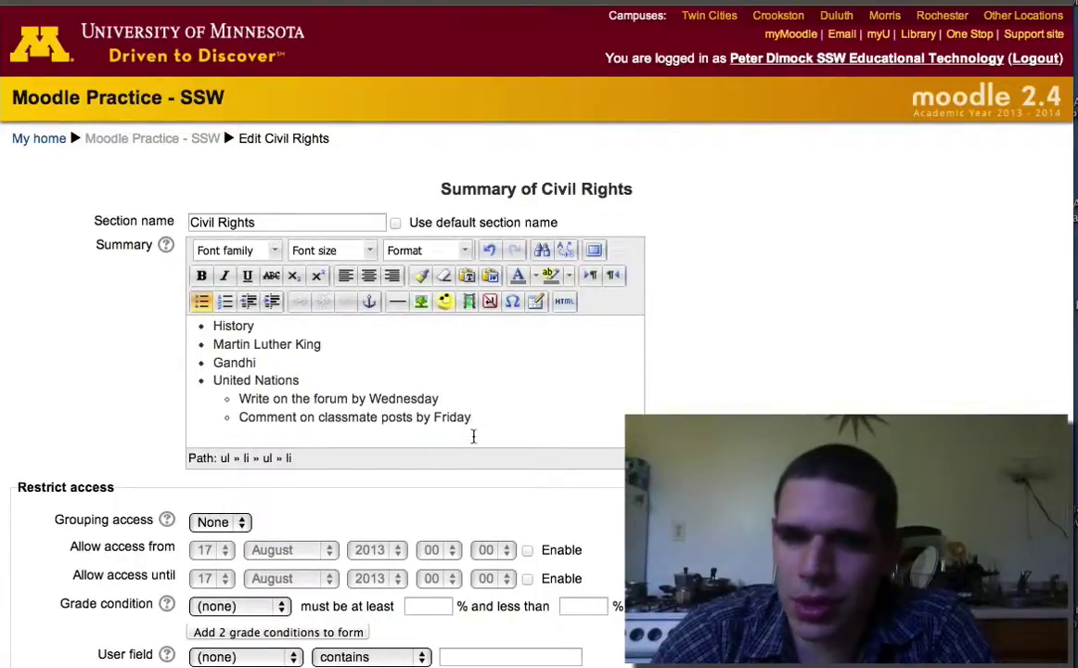
scroll(473, 436, down, 2)
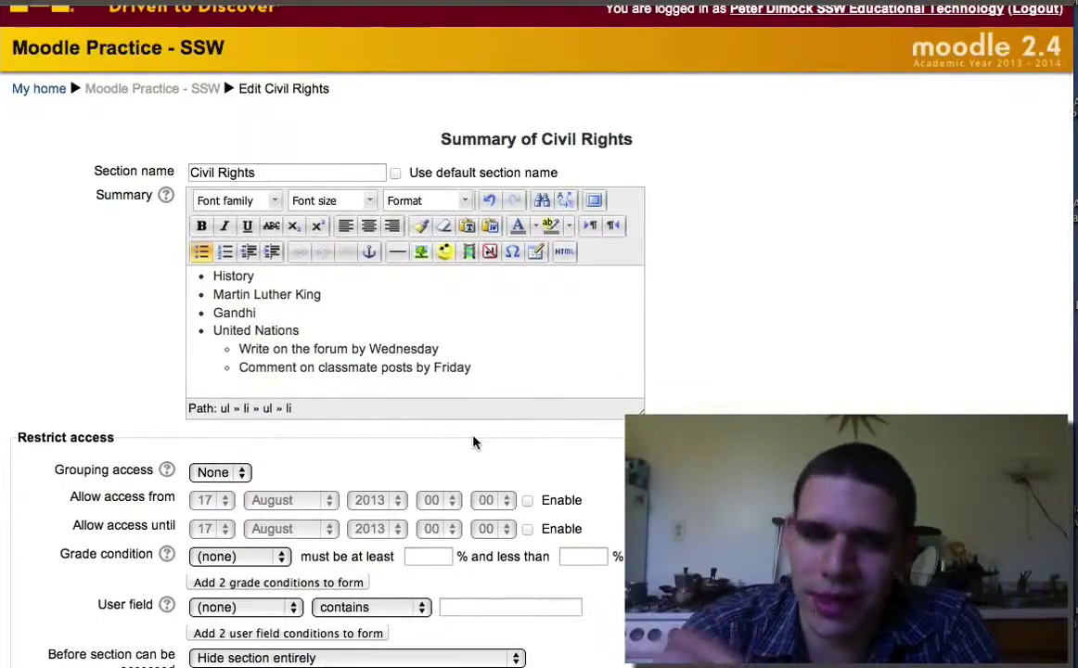